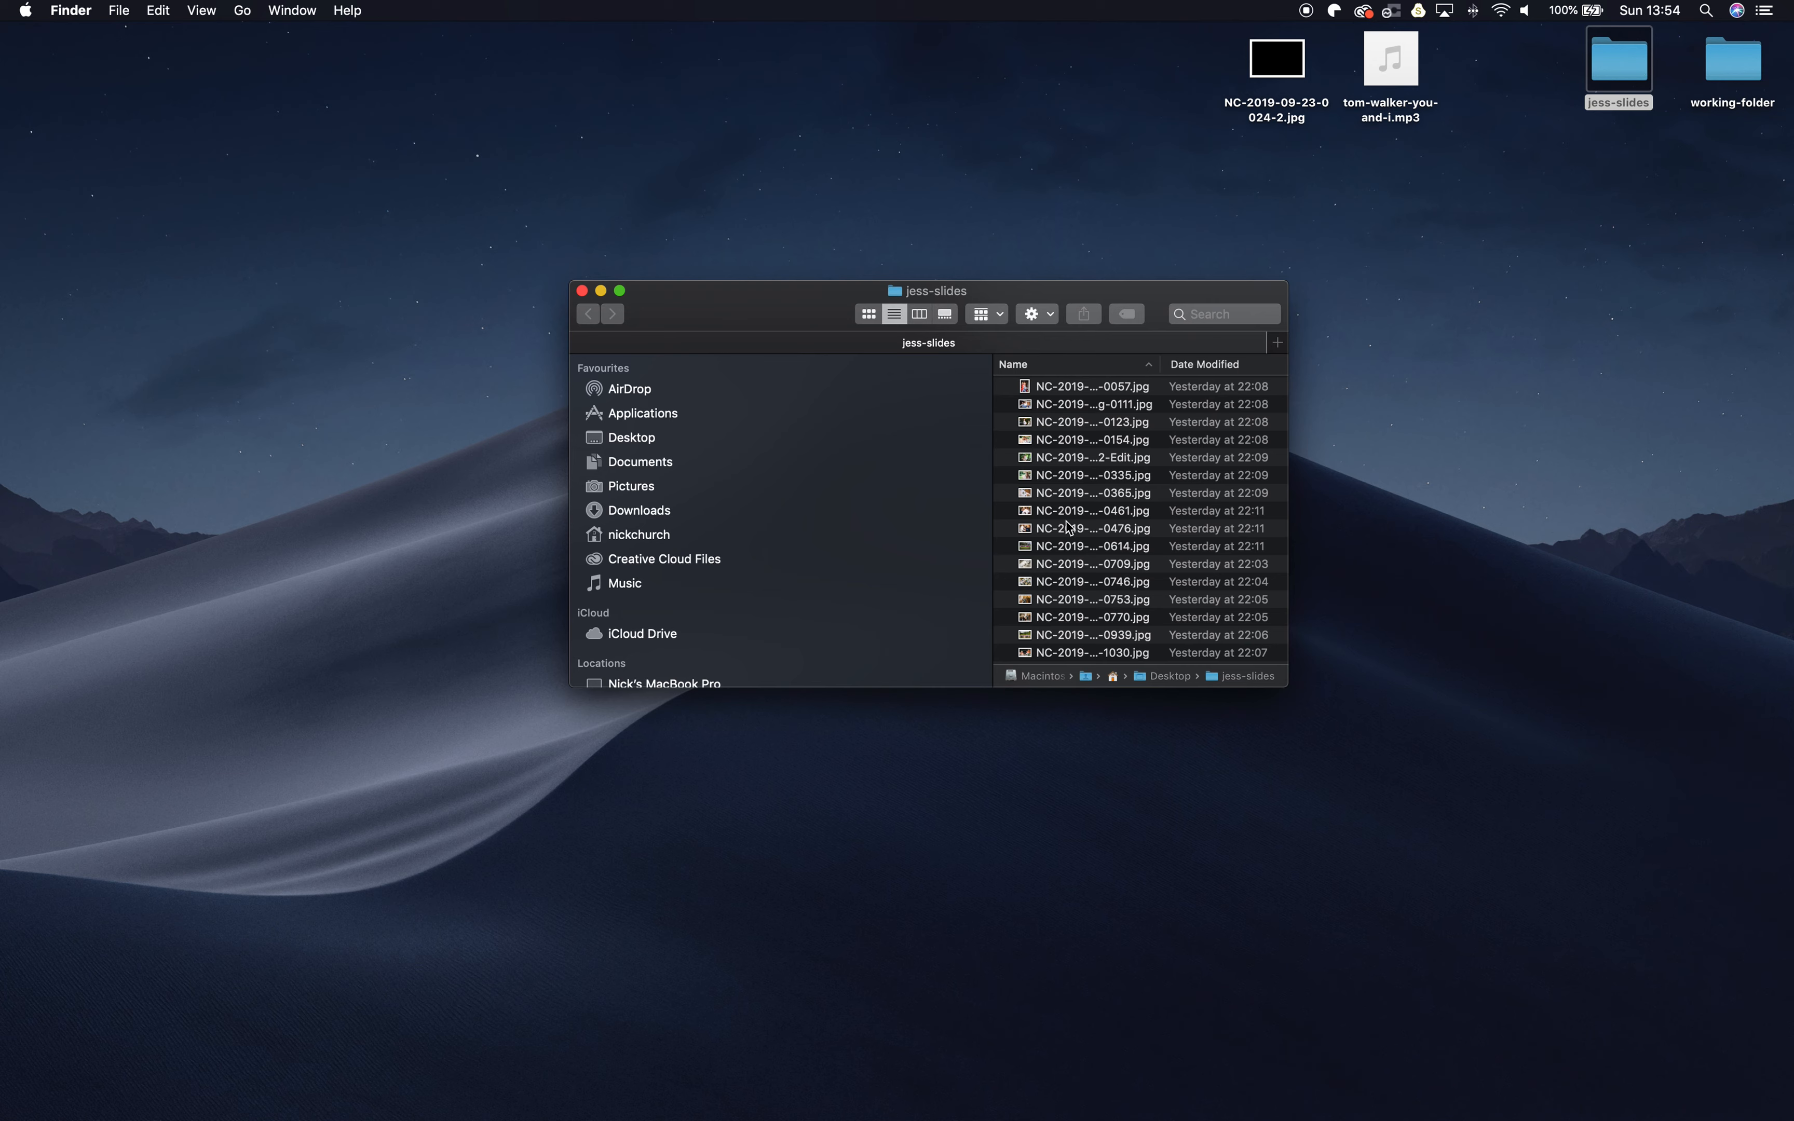
# Step: Look through the photos in the open jess-slides folder and close its window
pyautogui.scroll(-3, 1046, 435)
pyautogui.scroll(3, 1046, 435)
pyautogui.scroll(-5, 1050, 442)
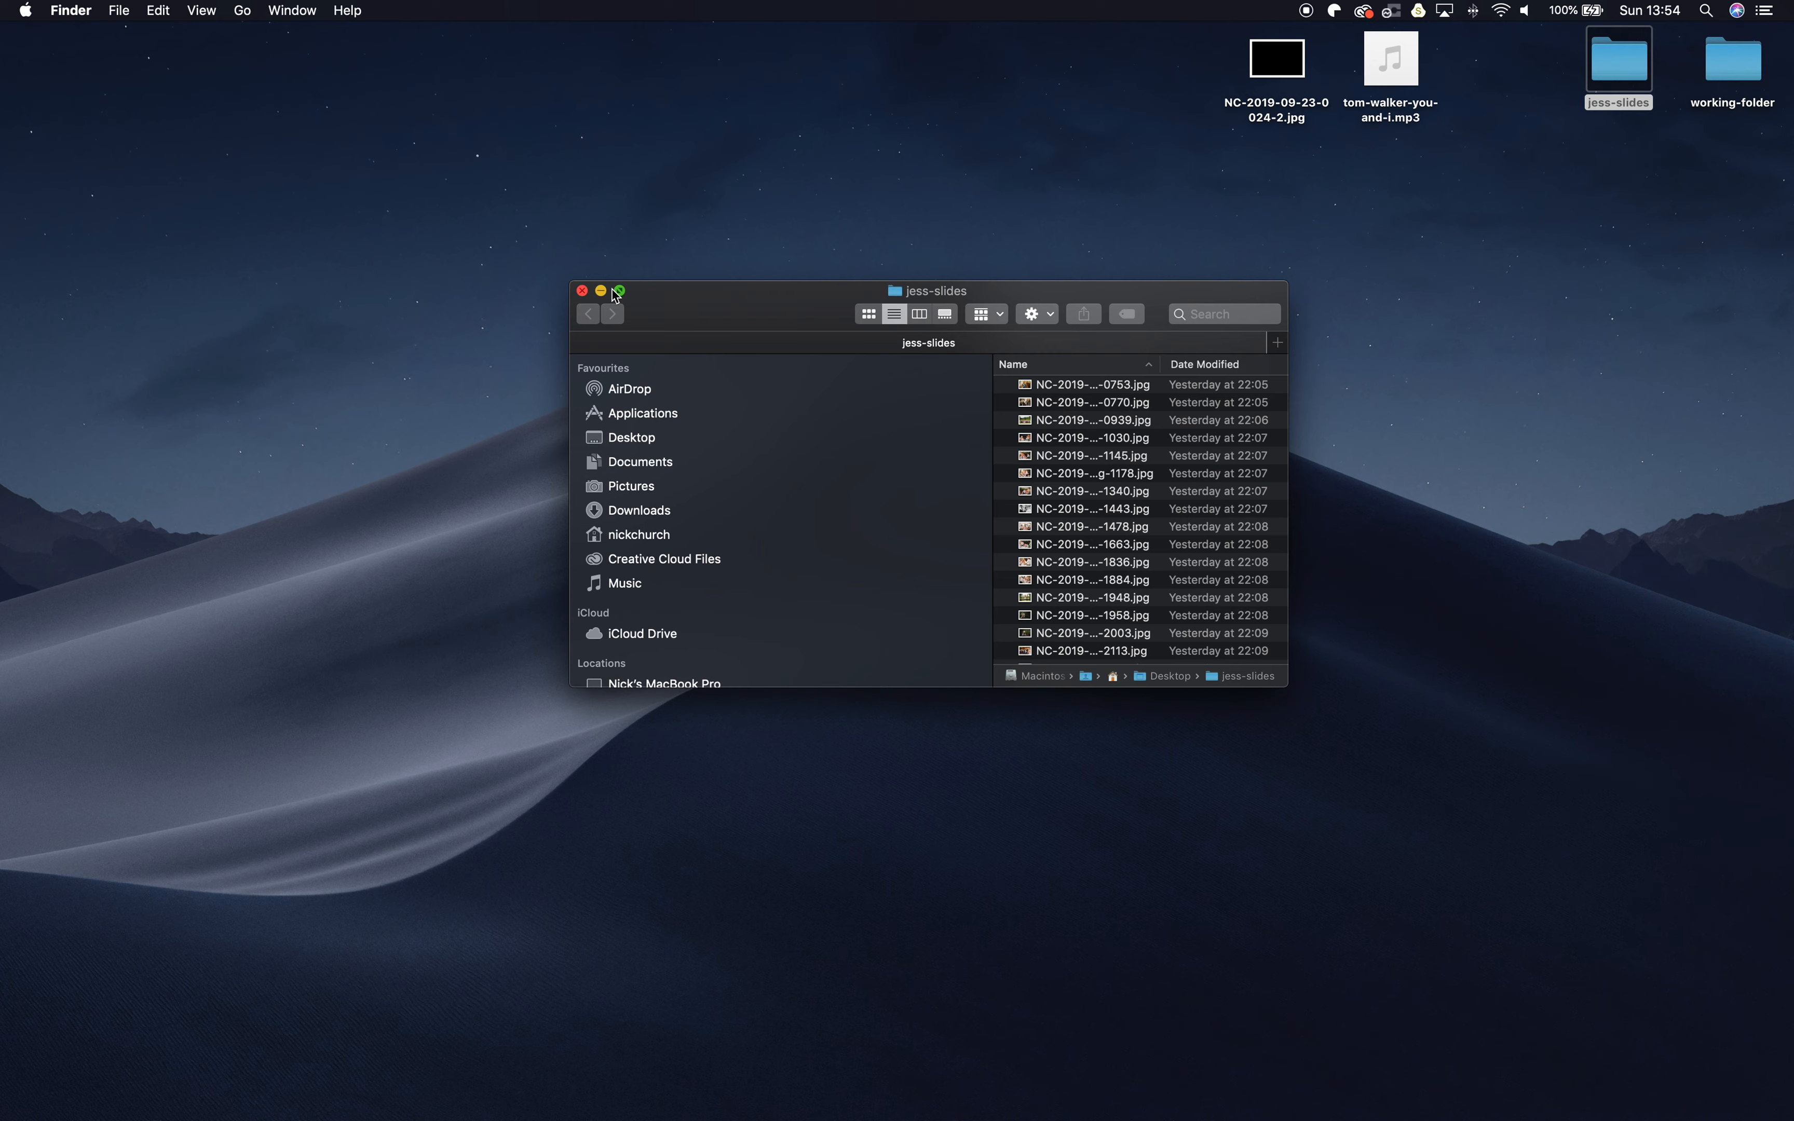
pyautogui.click(583, 292)
# Step: Open the desktop audio file tom-walker-you-and-i.mp3 with iTunes to add it to the music library
pyautogui.click(1411, 120)
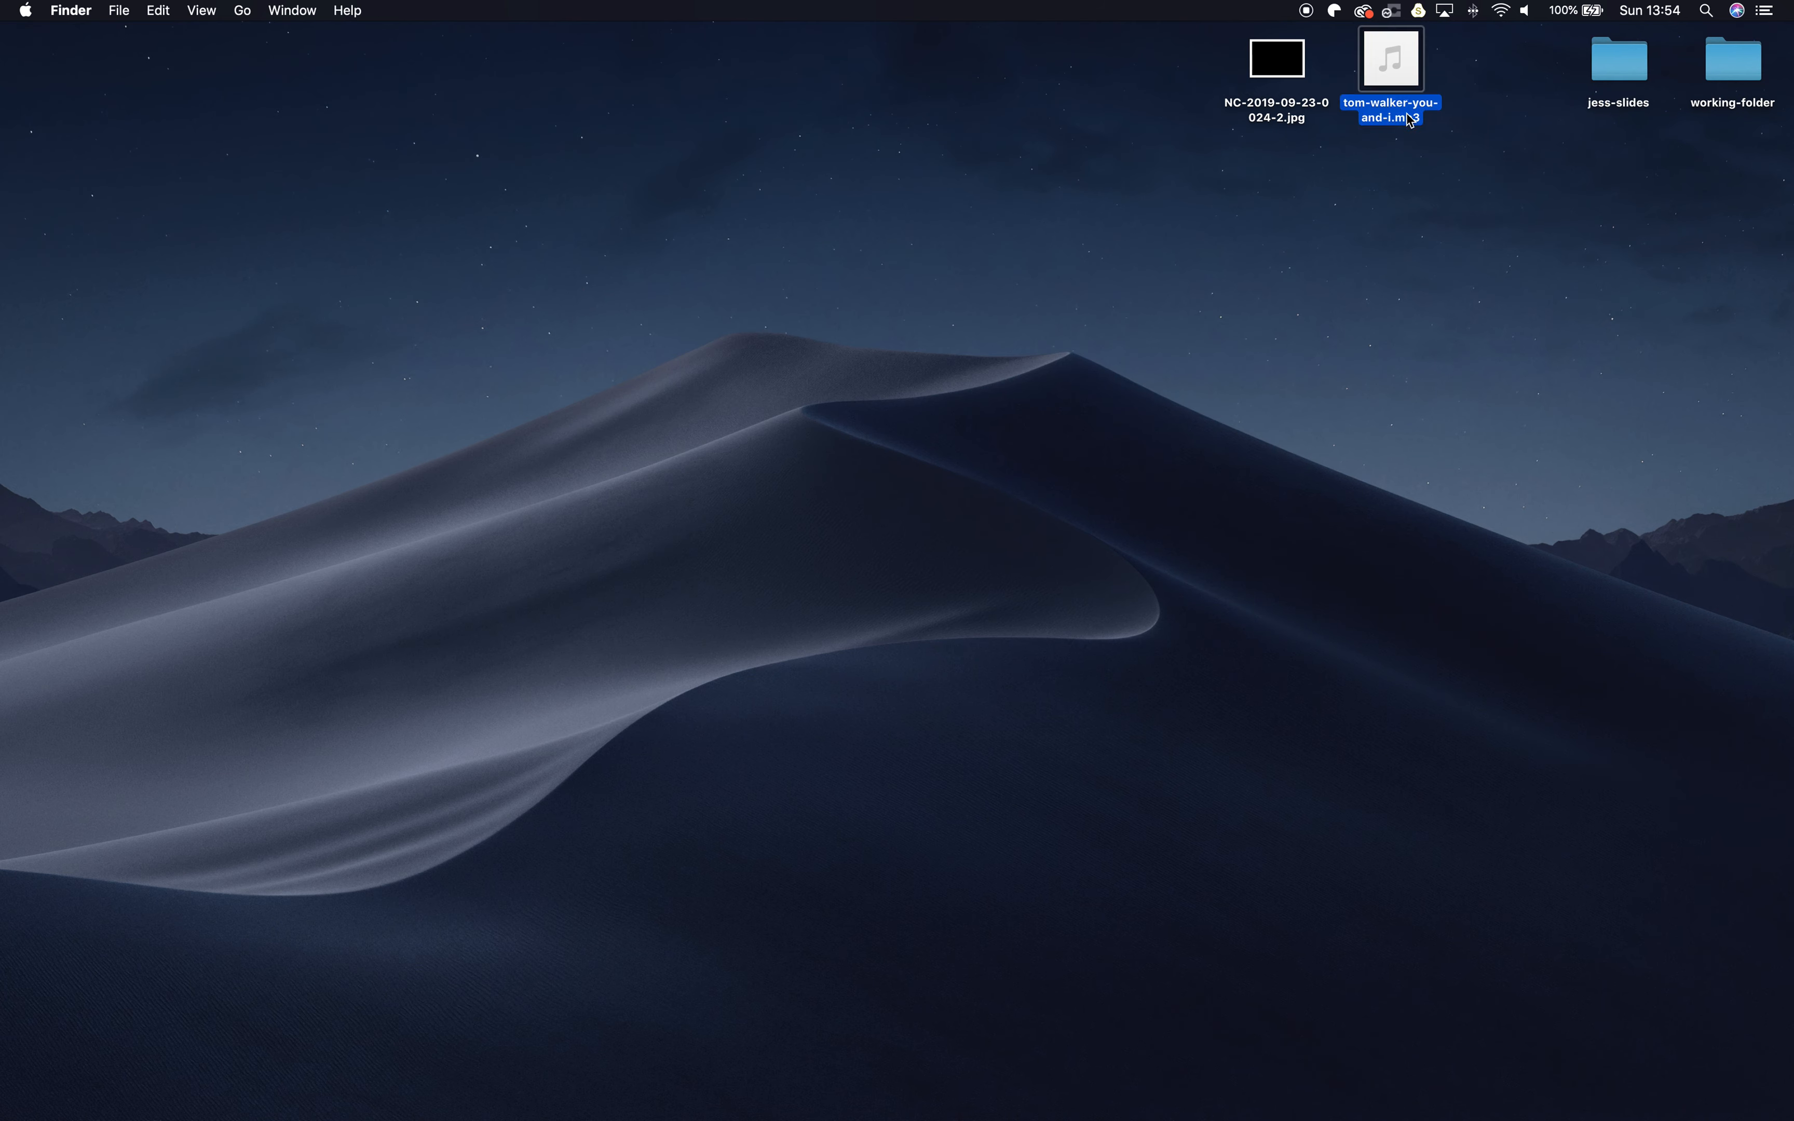
pyautogui.click(1452, 78)
pyautogui.click(1411, 91)
pyautogui.rightClick(1413, 107)
pyautogui.moveTo(1456, 125)
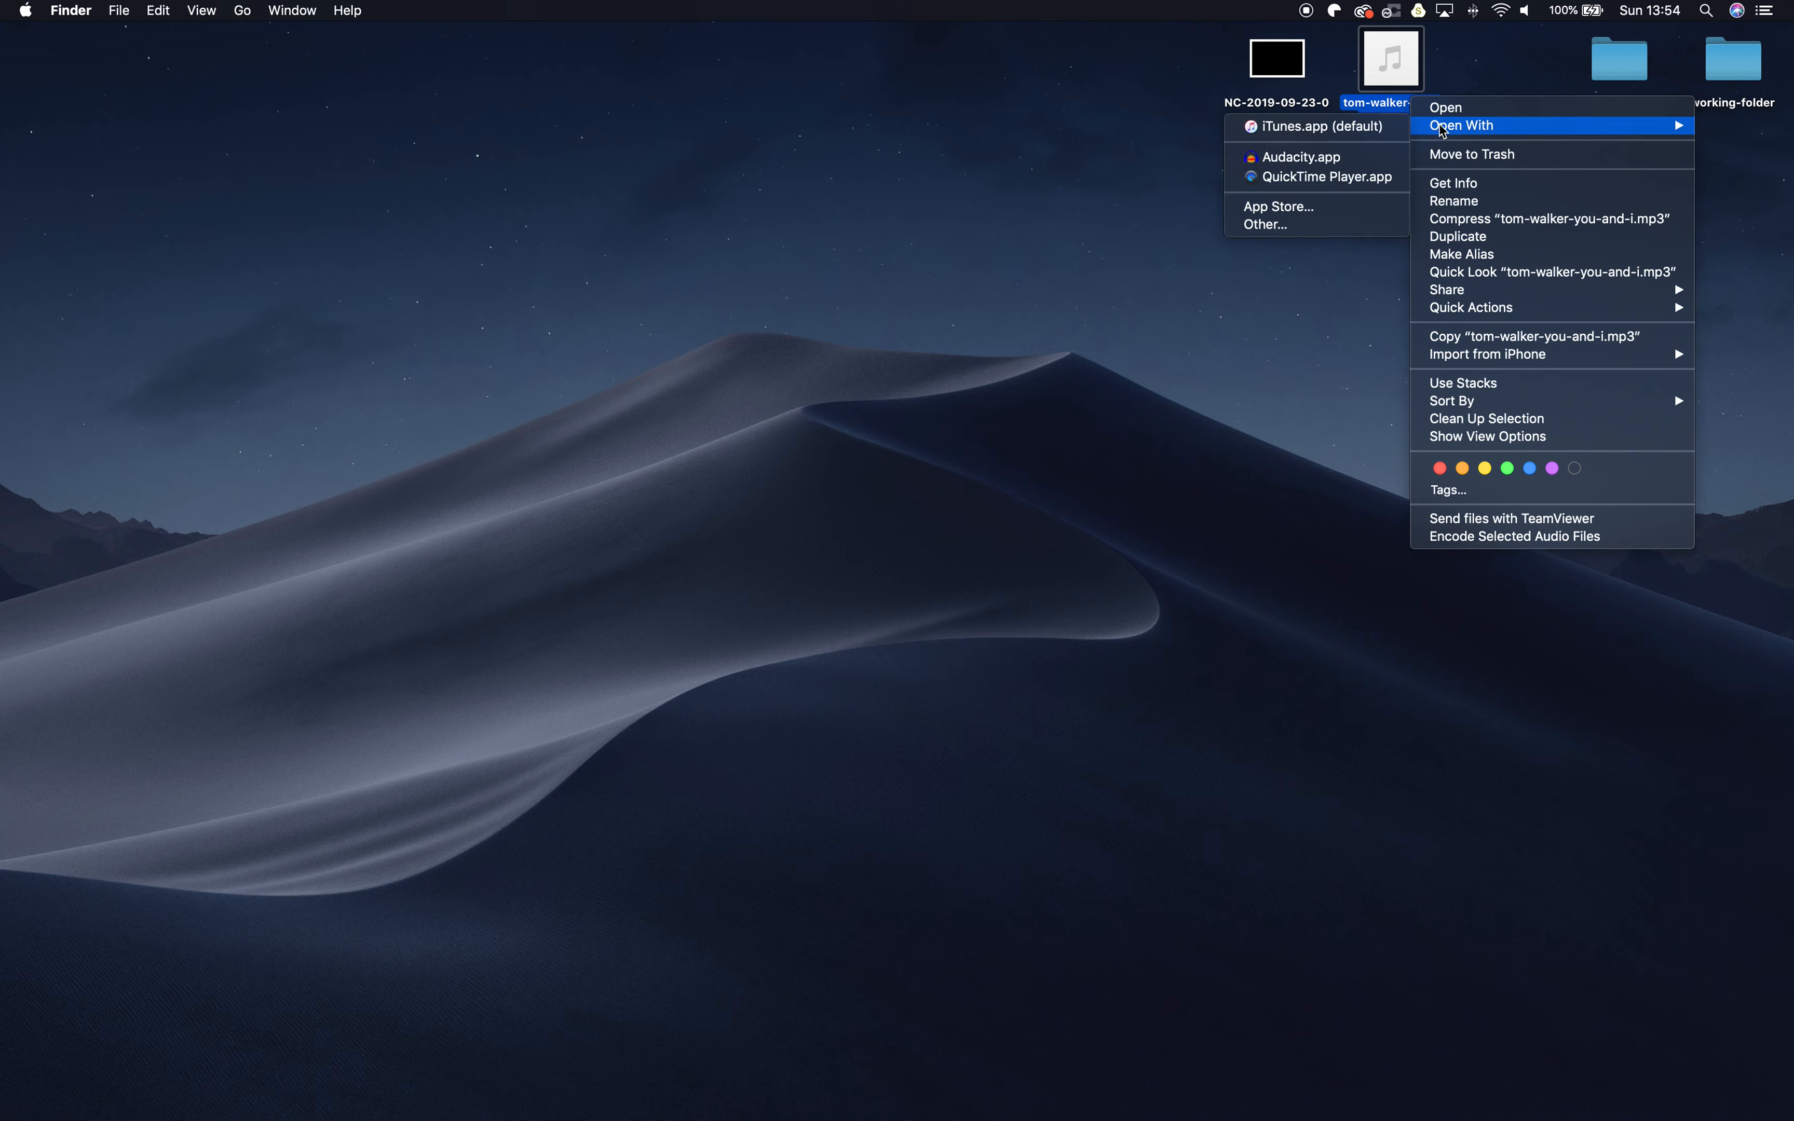
pyautogui.click(1325, 128)
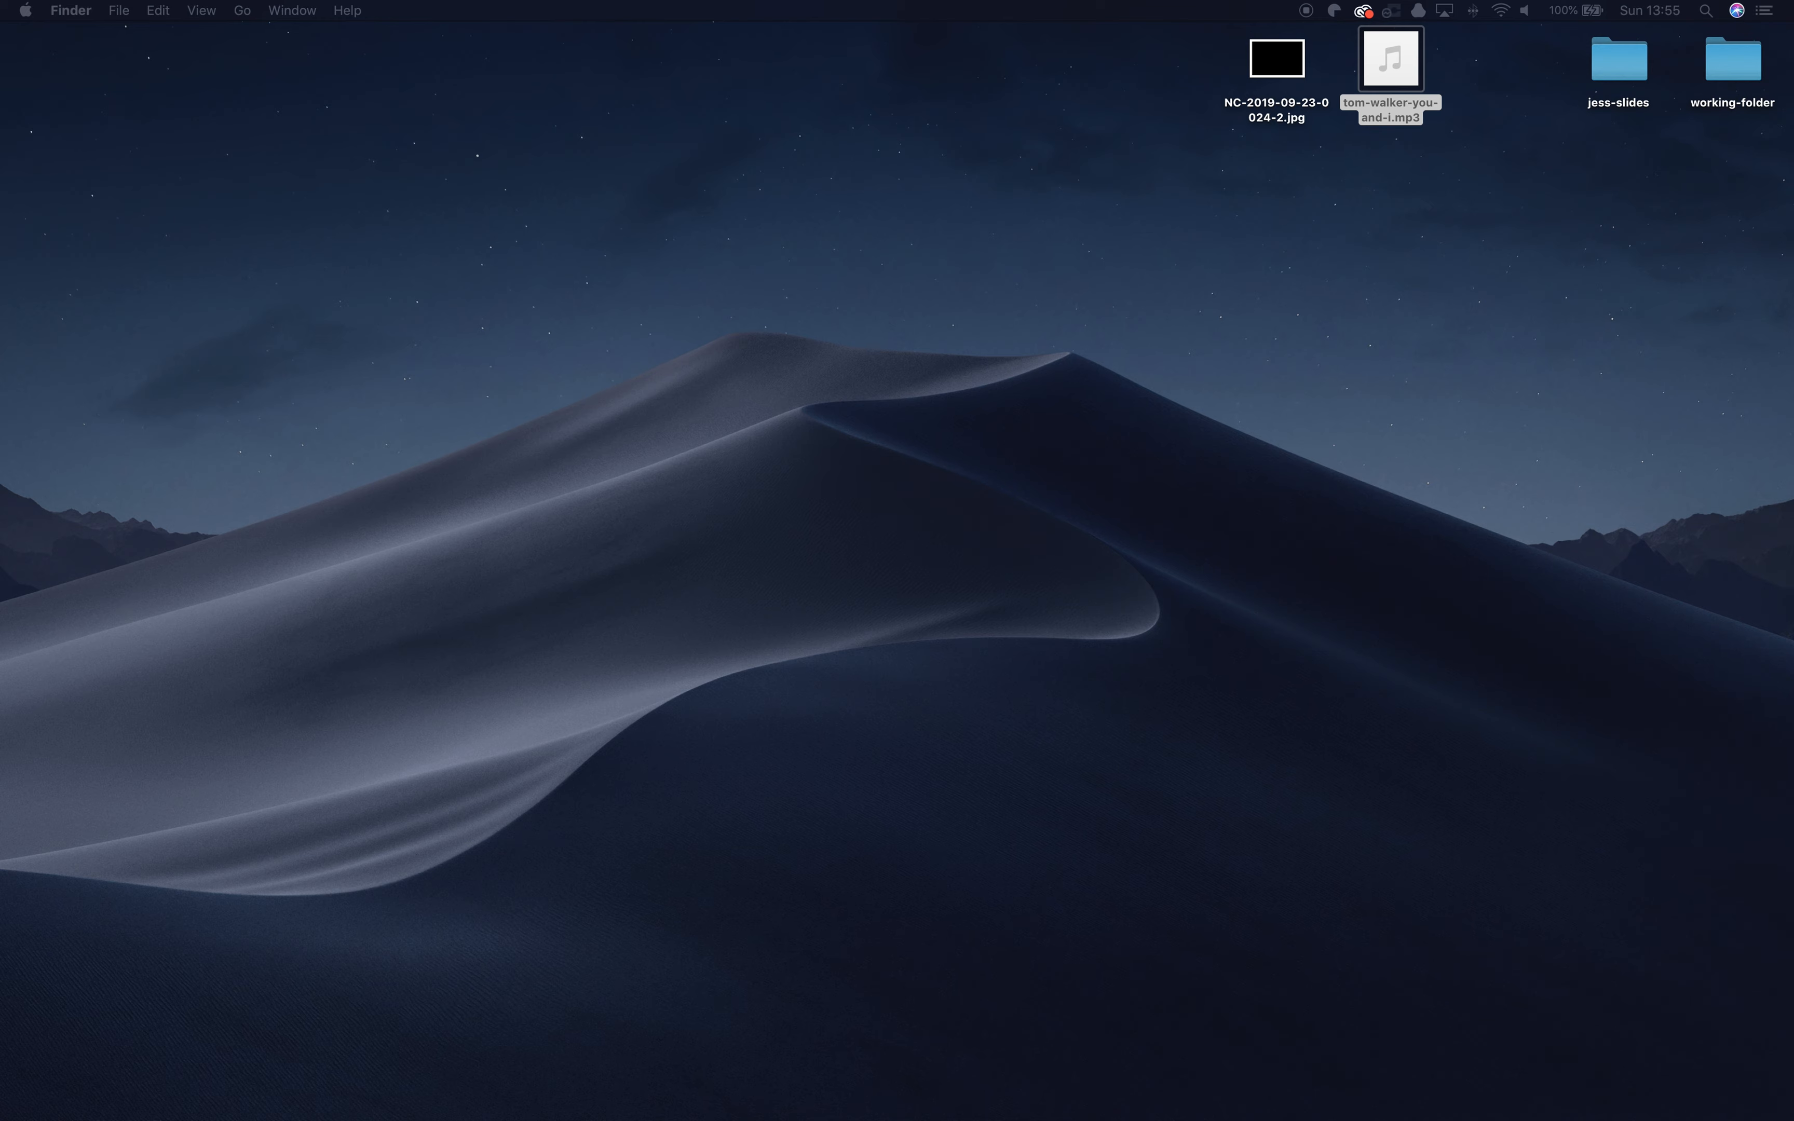
pyautogui.click(1397, 453)
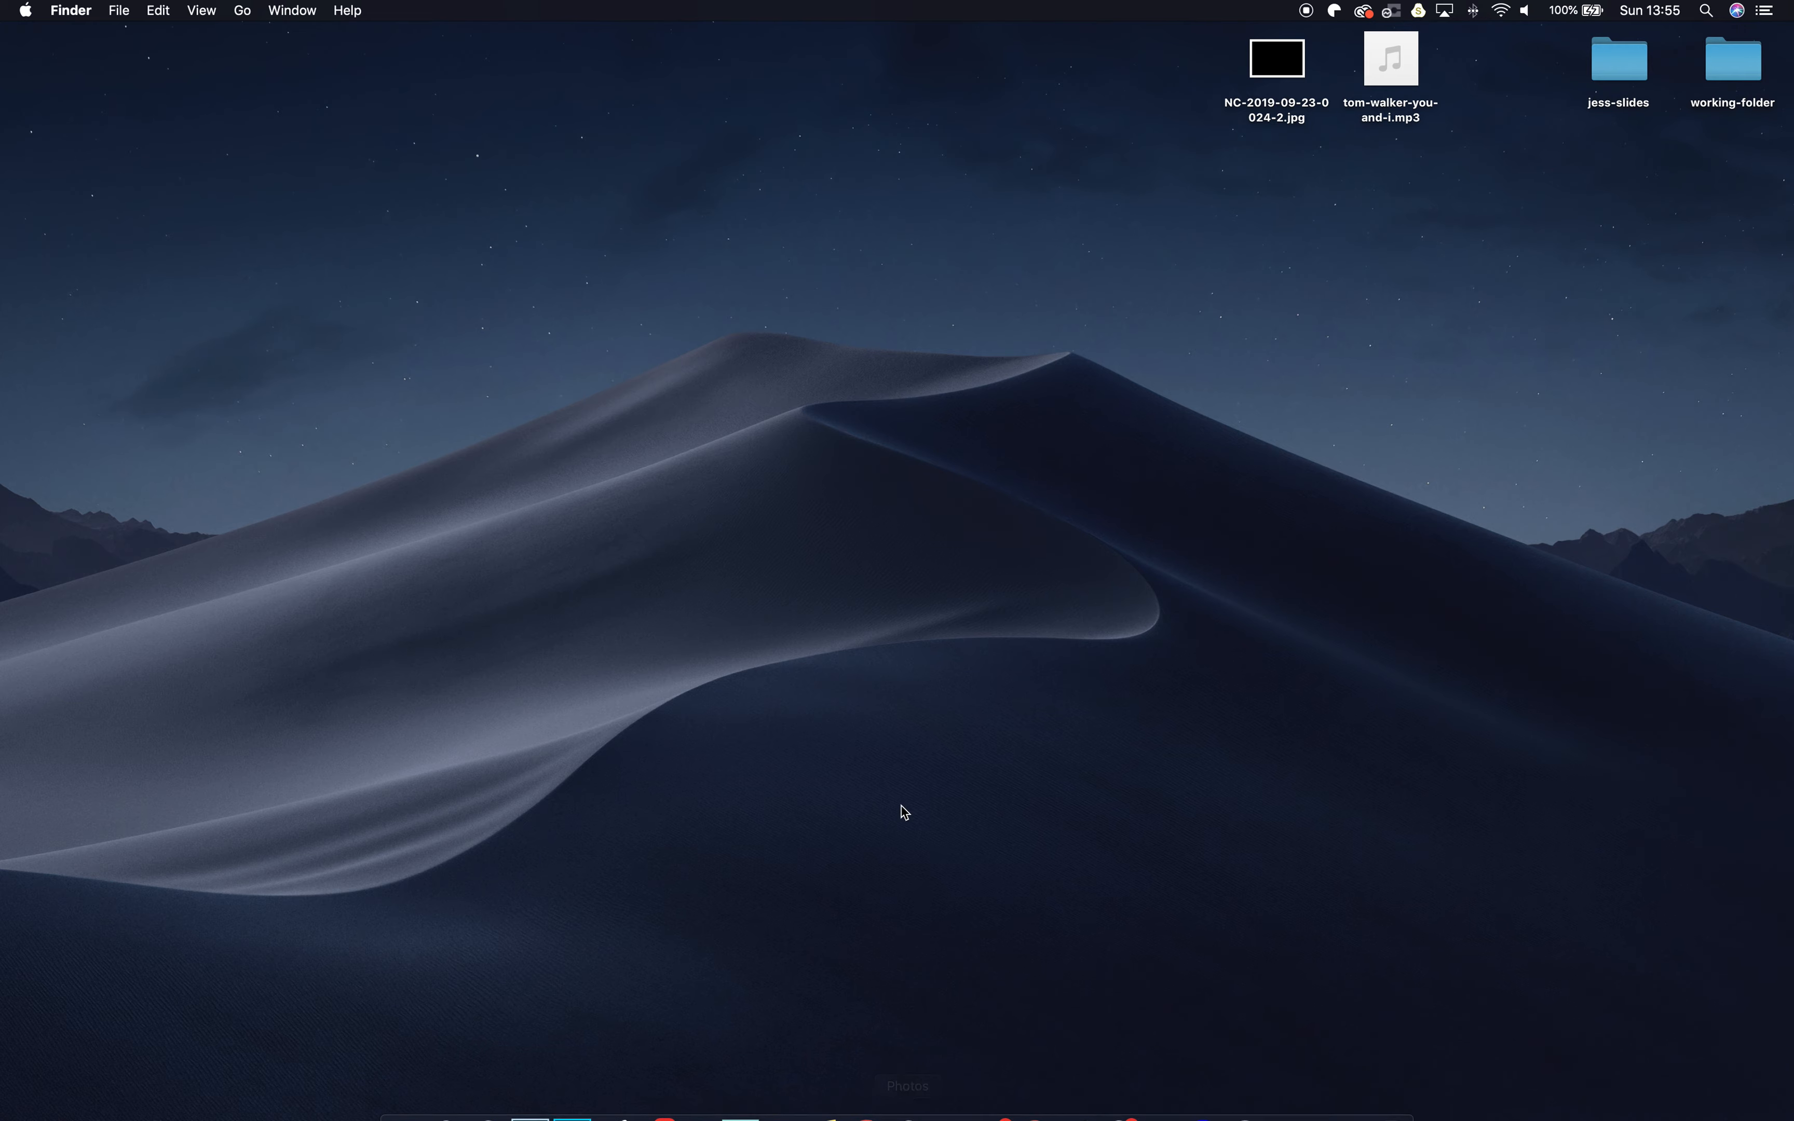
# Step: Switch to Photos and create a new album under My Albums, named with the couple's first names
pyautogui.moveTo(854, 1116)
pyautogui.click(907, 1099)
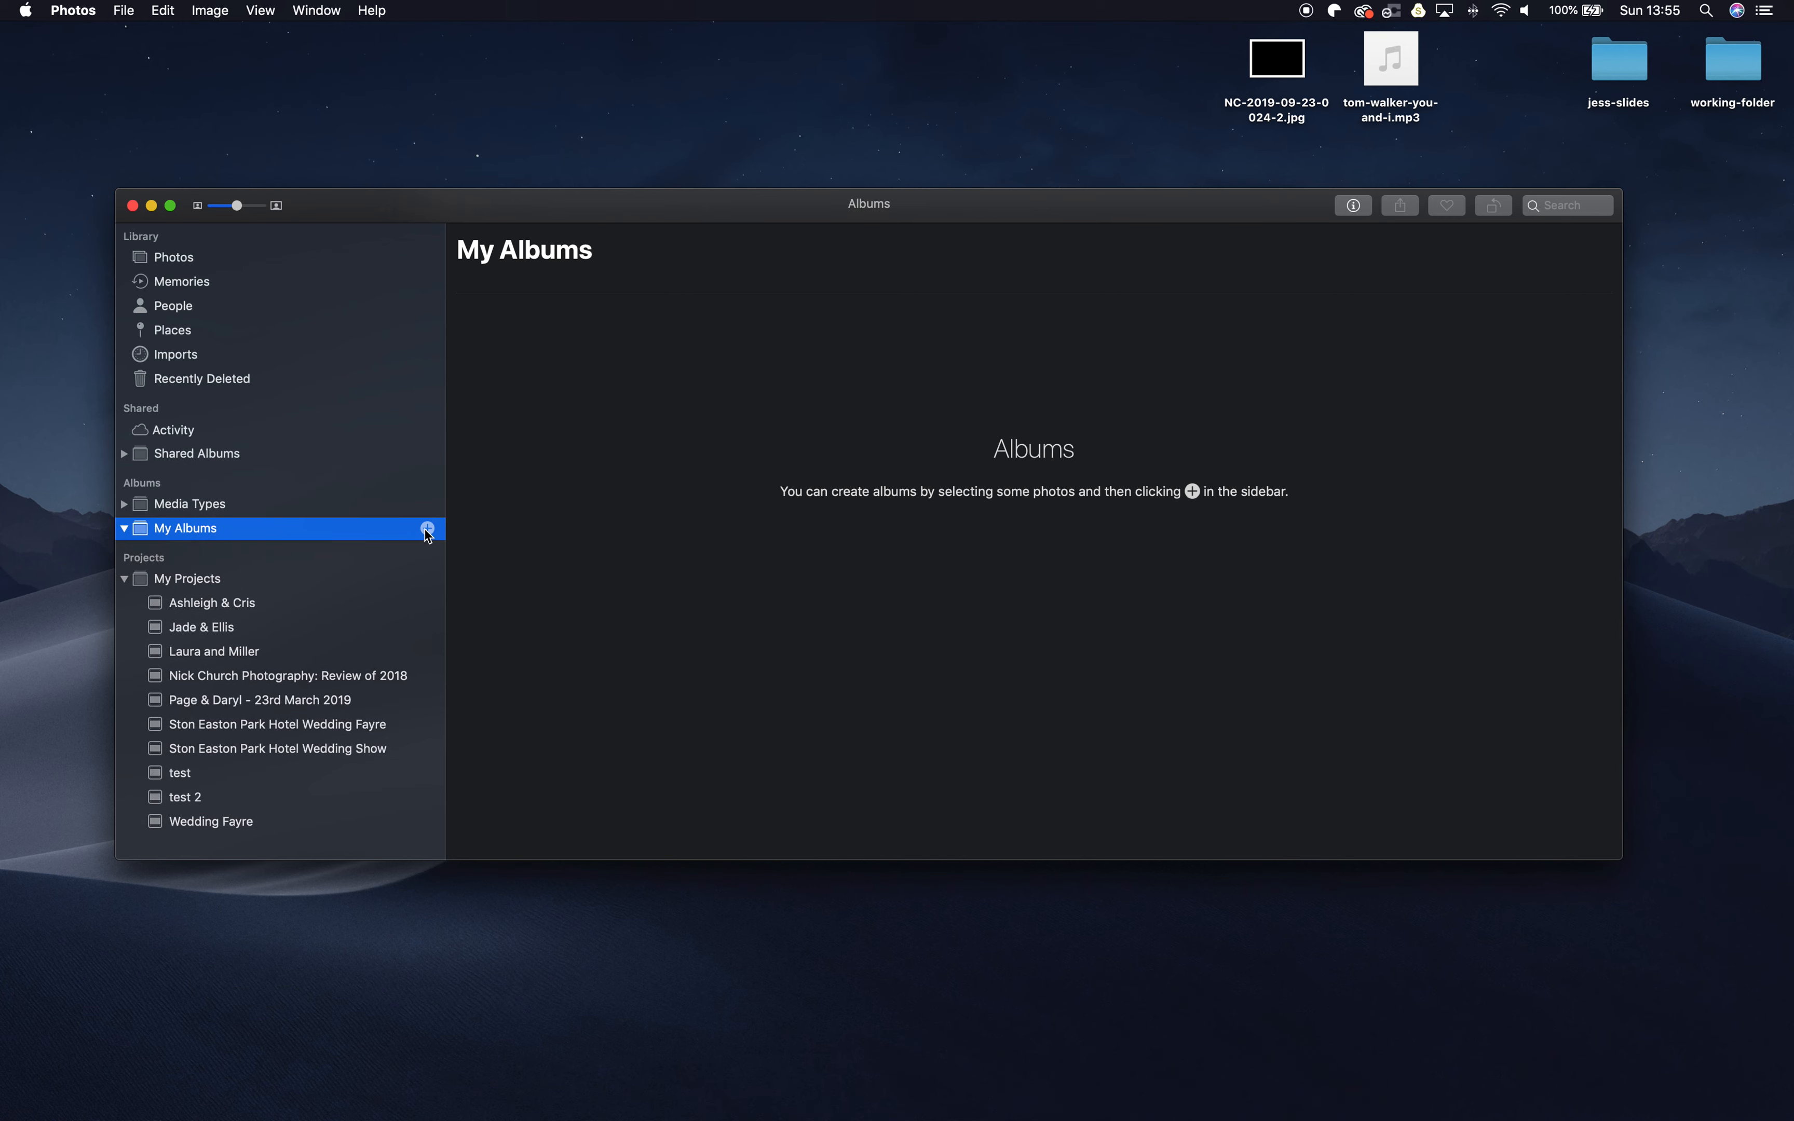
pyautogui.click(427, 528)
pyautogui.click(475, 552)
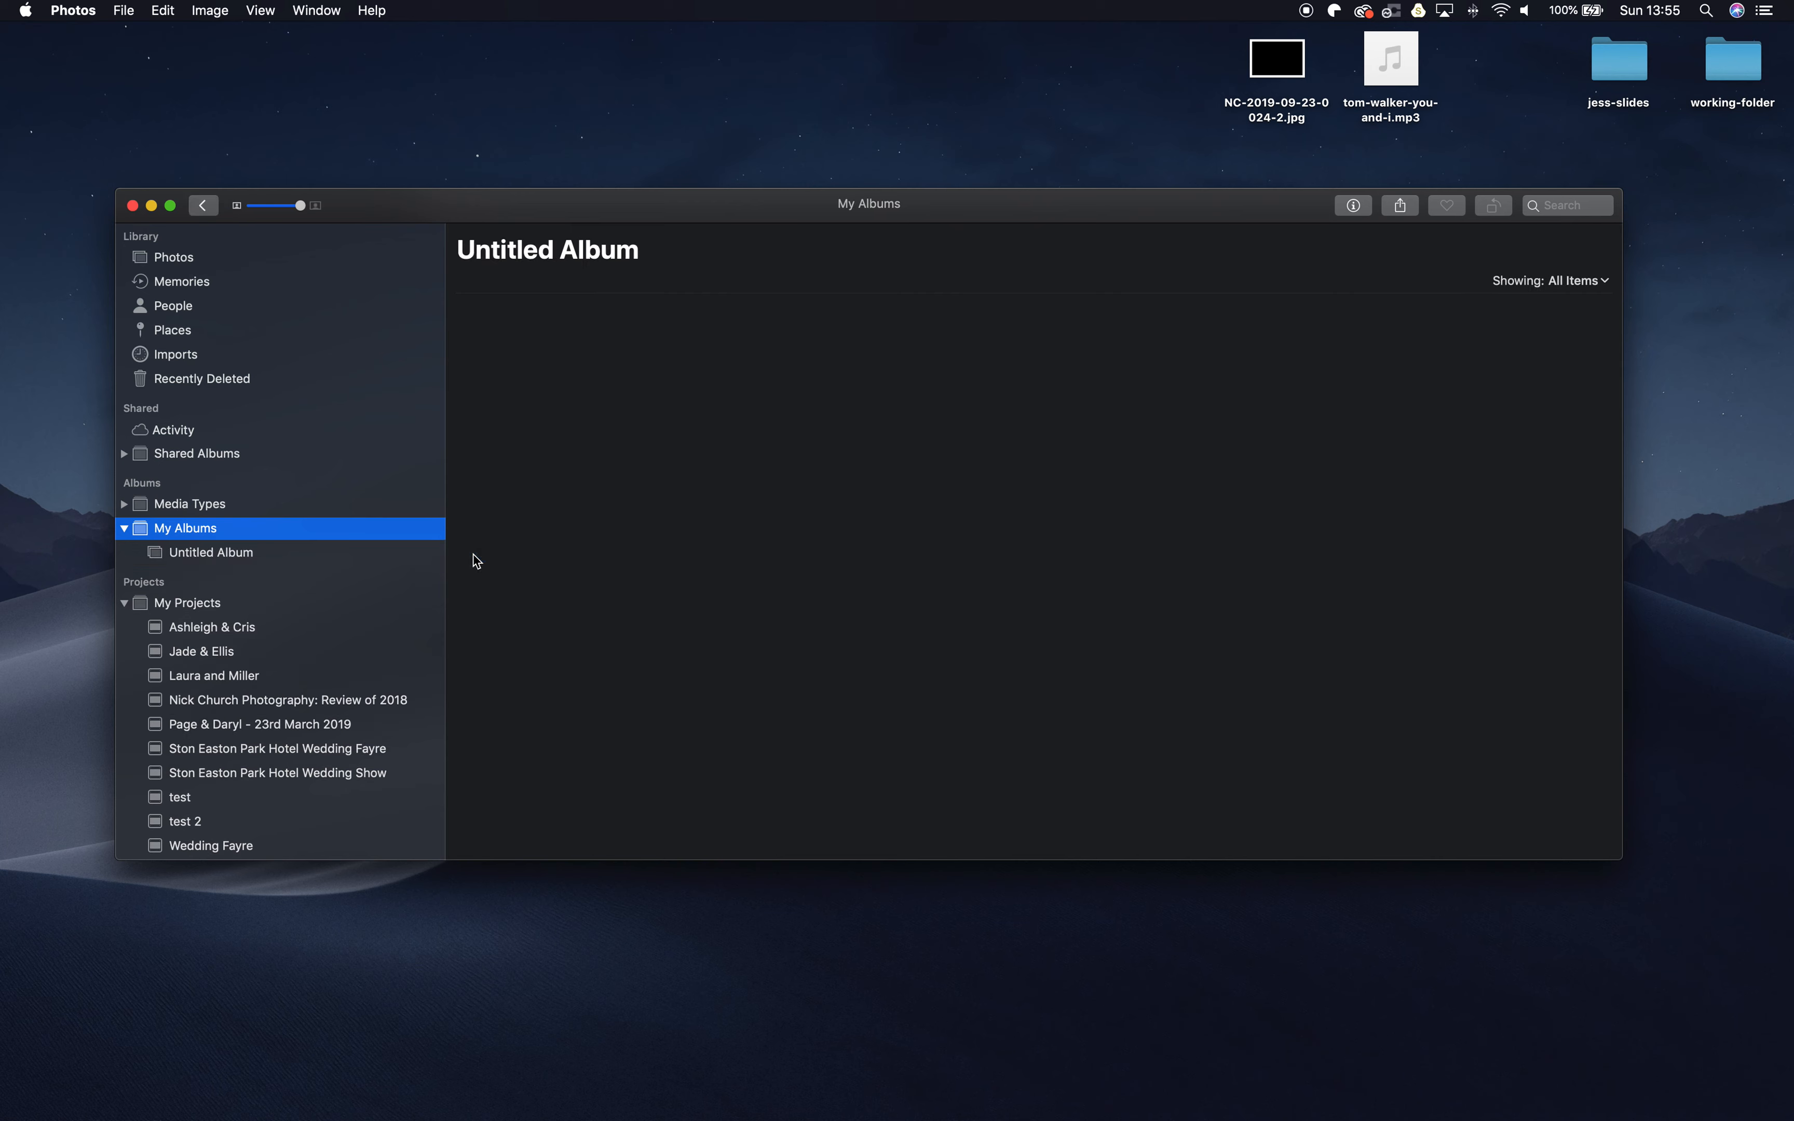
pyautogui.write('Jess ')
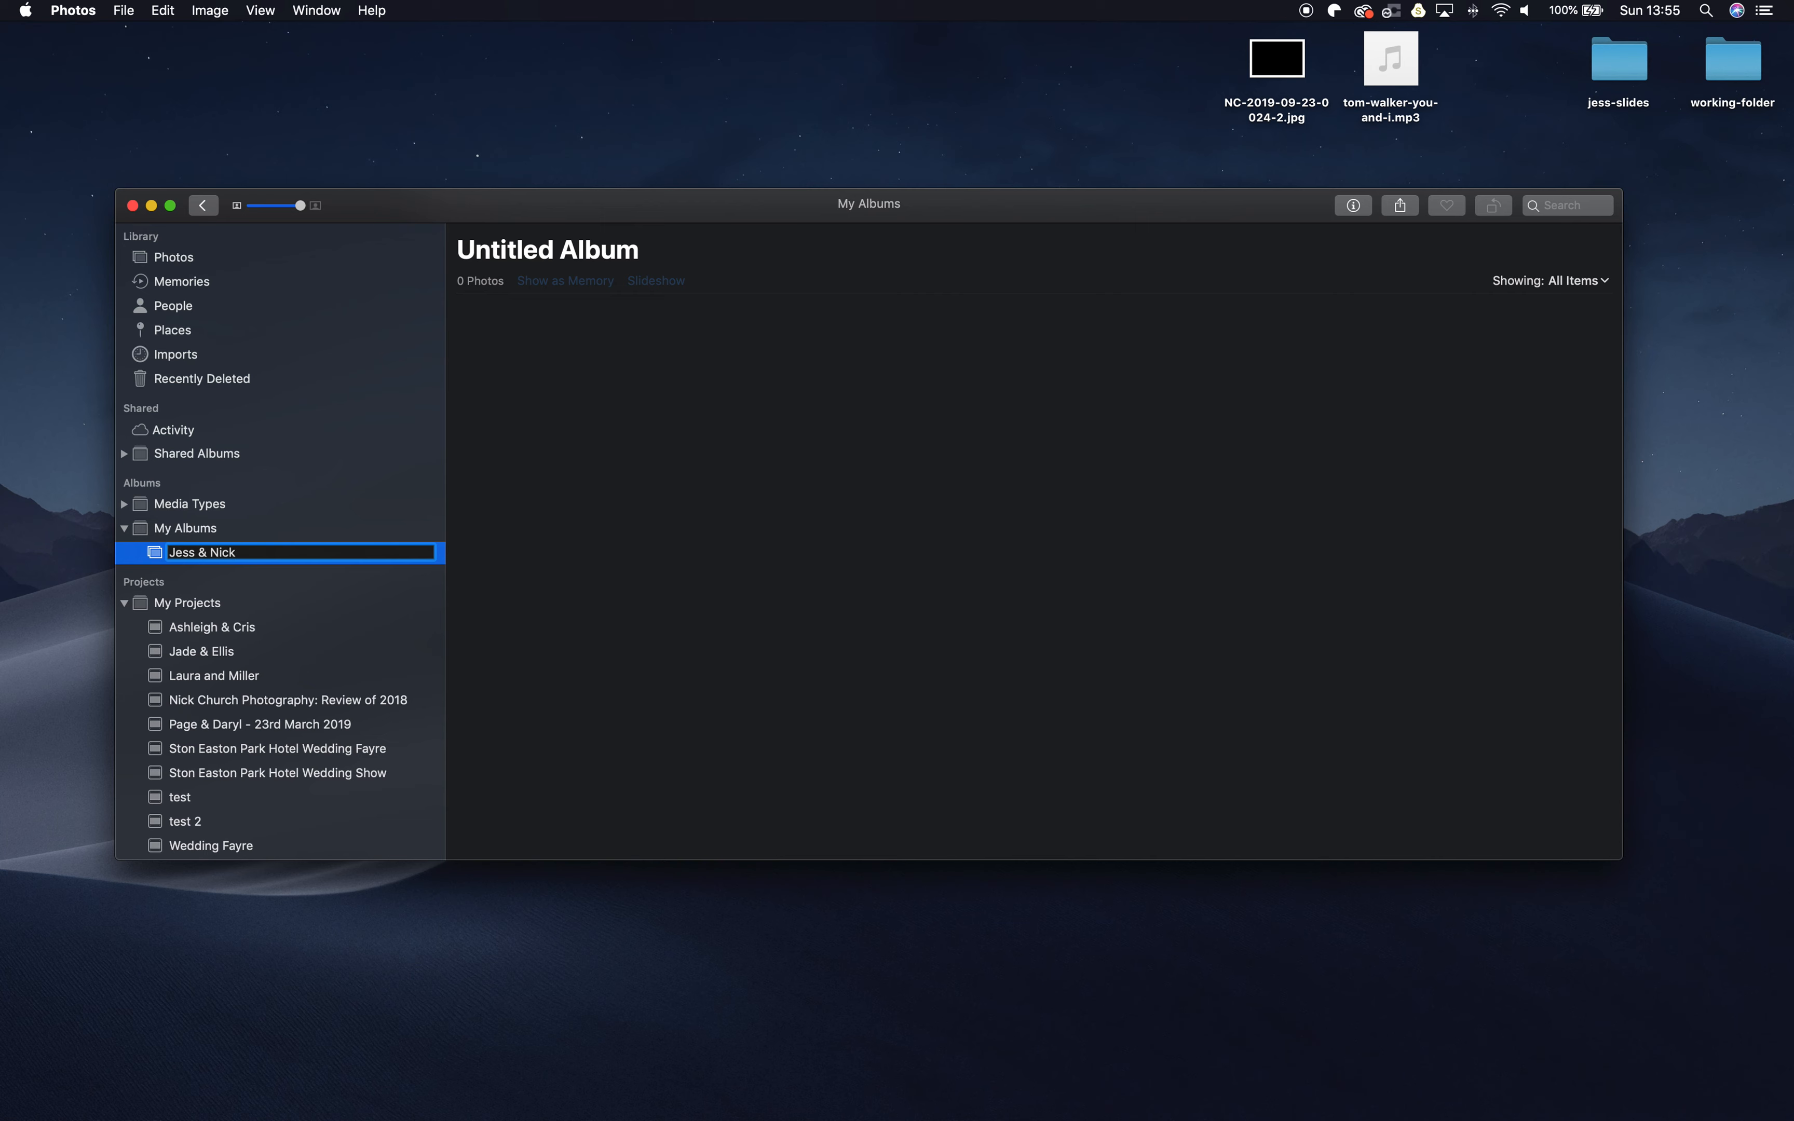
pyautogui.write('& Nick')
pyautogui.press('Return')
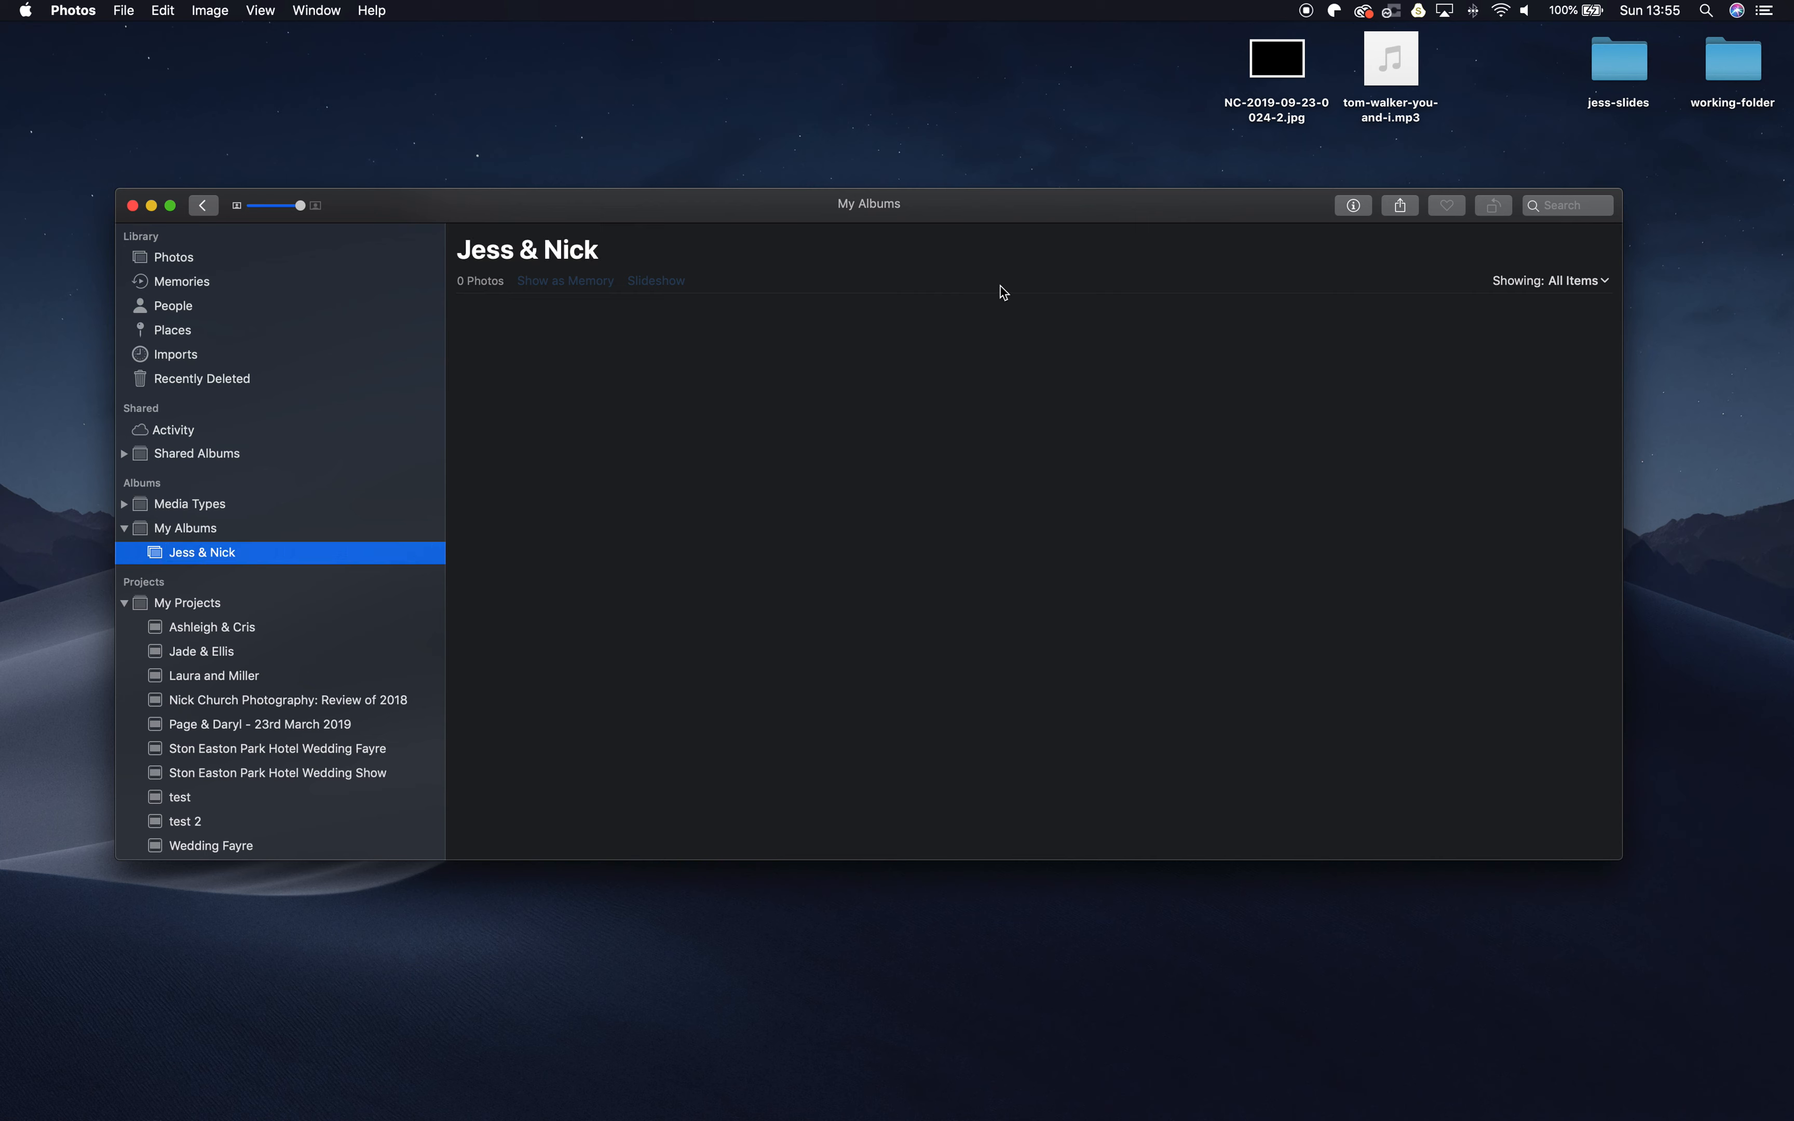
# Step: Import all photos from the desktop's jess-slides folder into the new album, accepting all duplicates
pyautogui.click(1597, 111)
pyautogui.doubleClick(1605, 88)
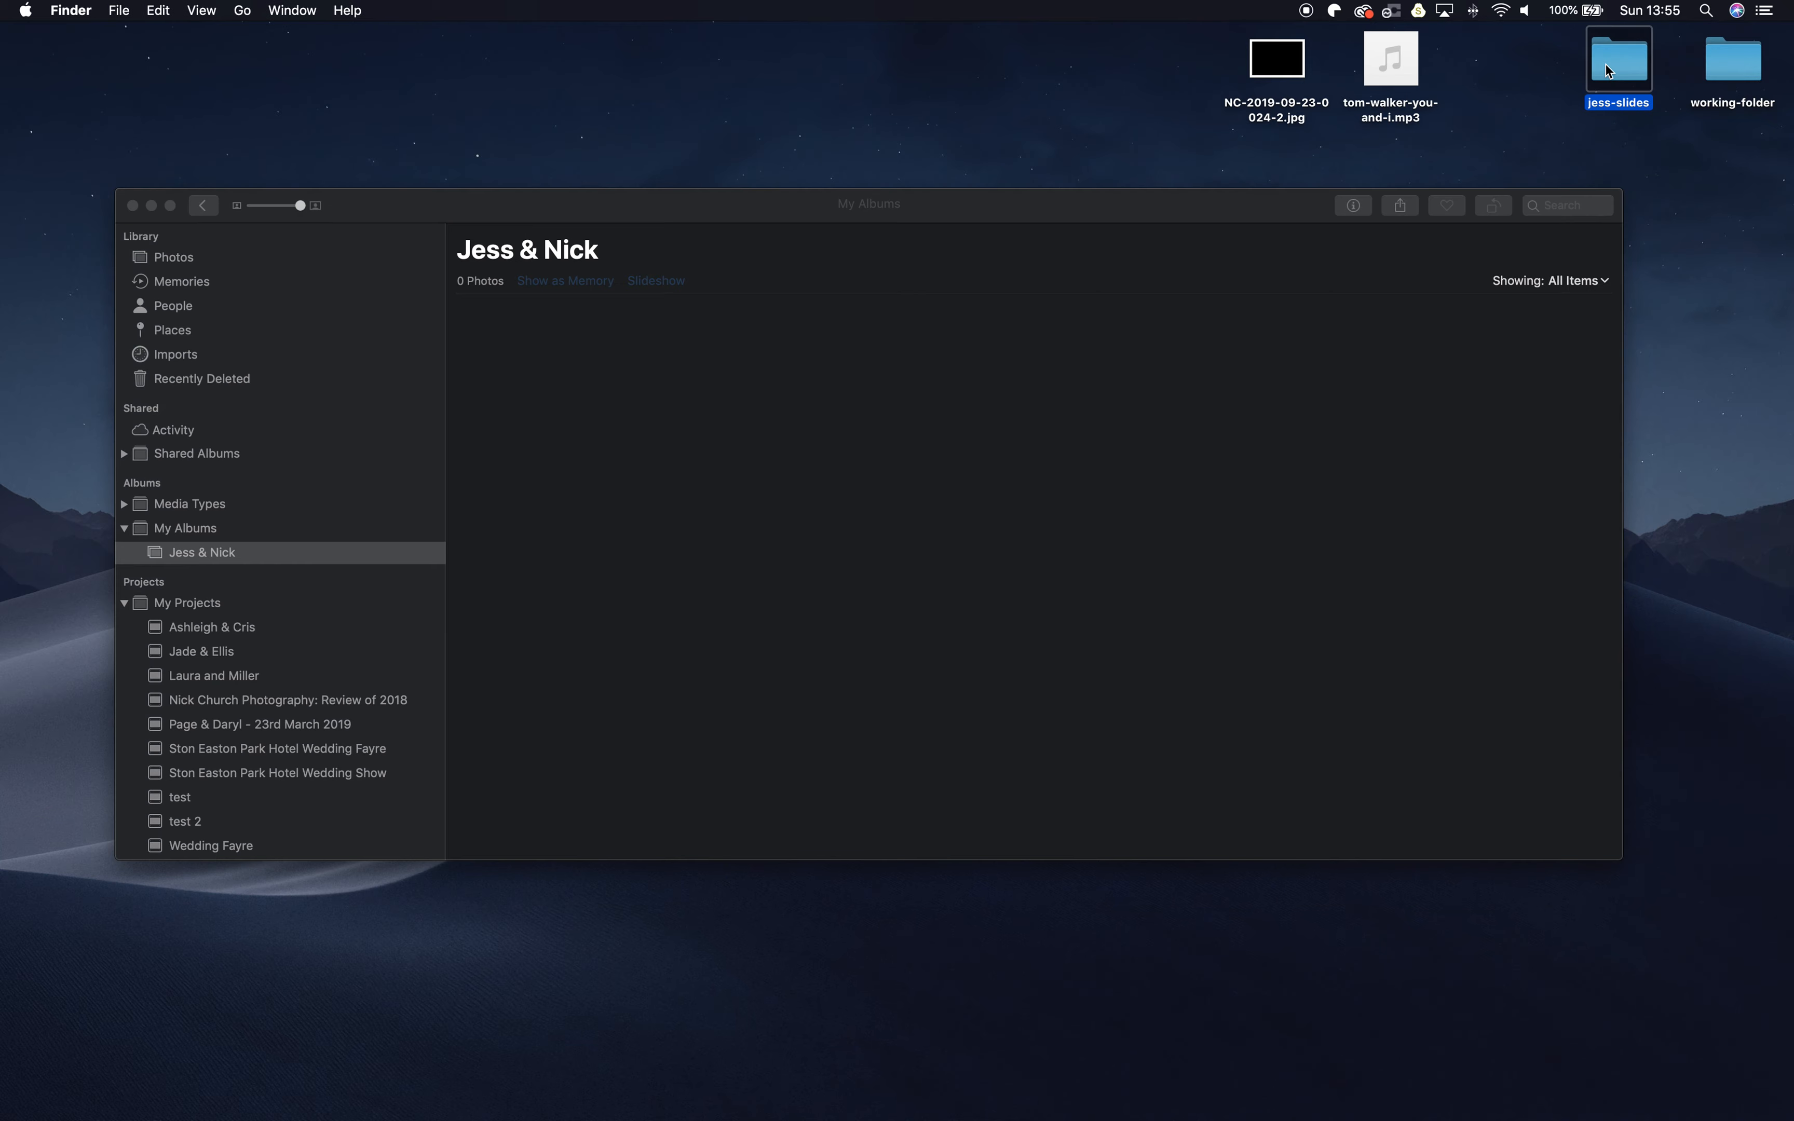
pyautogui.press('super+a')
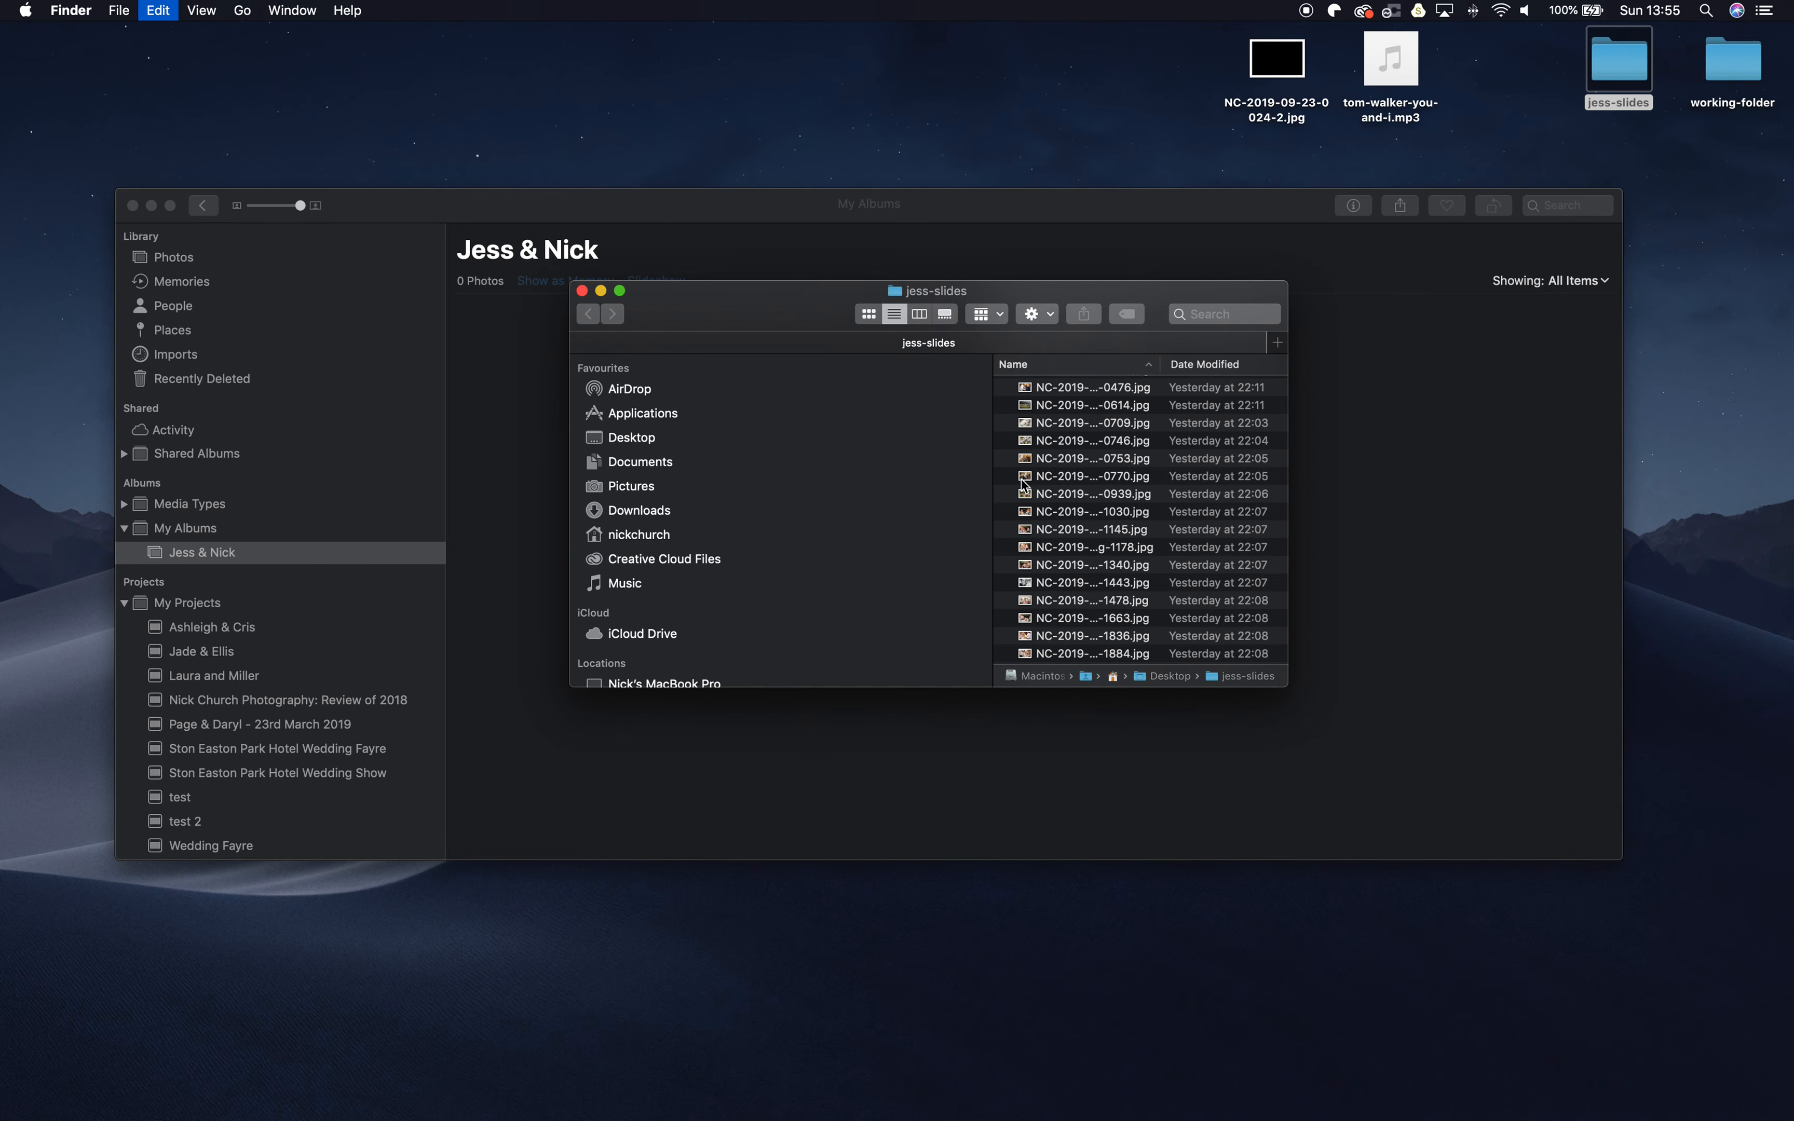
pyautogui.moveTo(1083, 476); pyautogui.dragTo(521, 451)
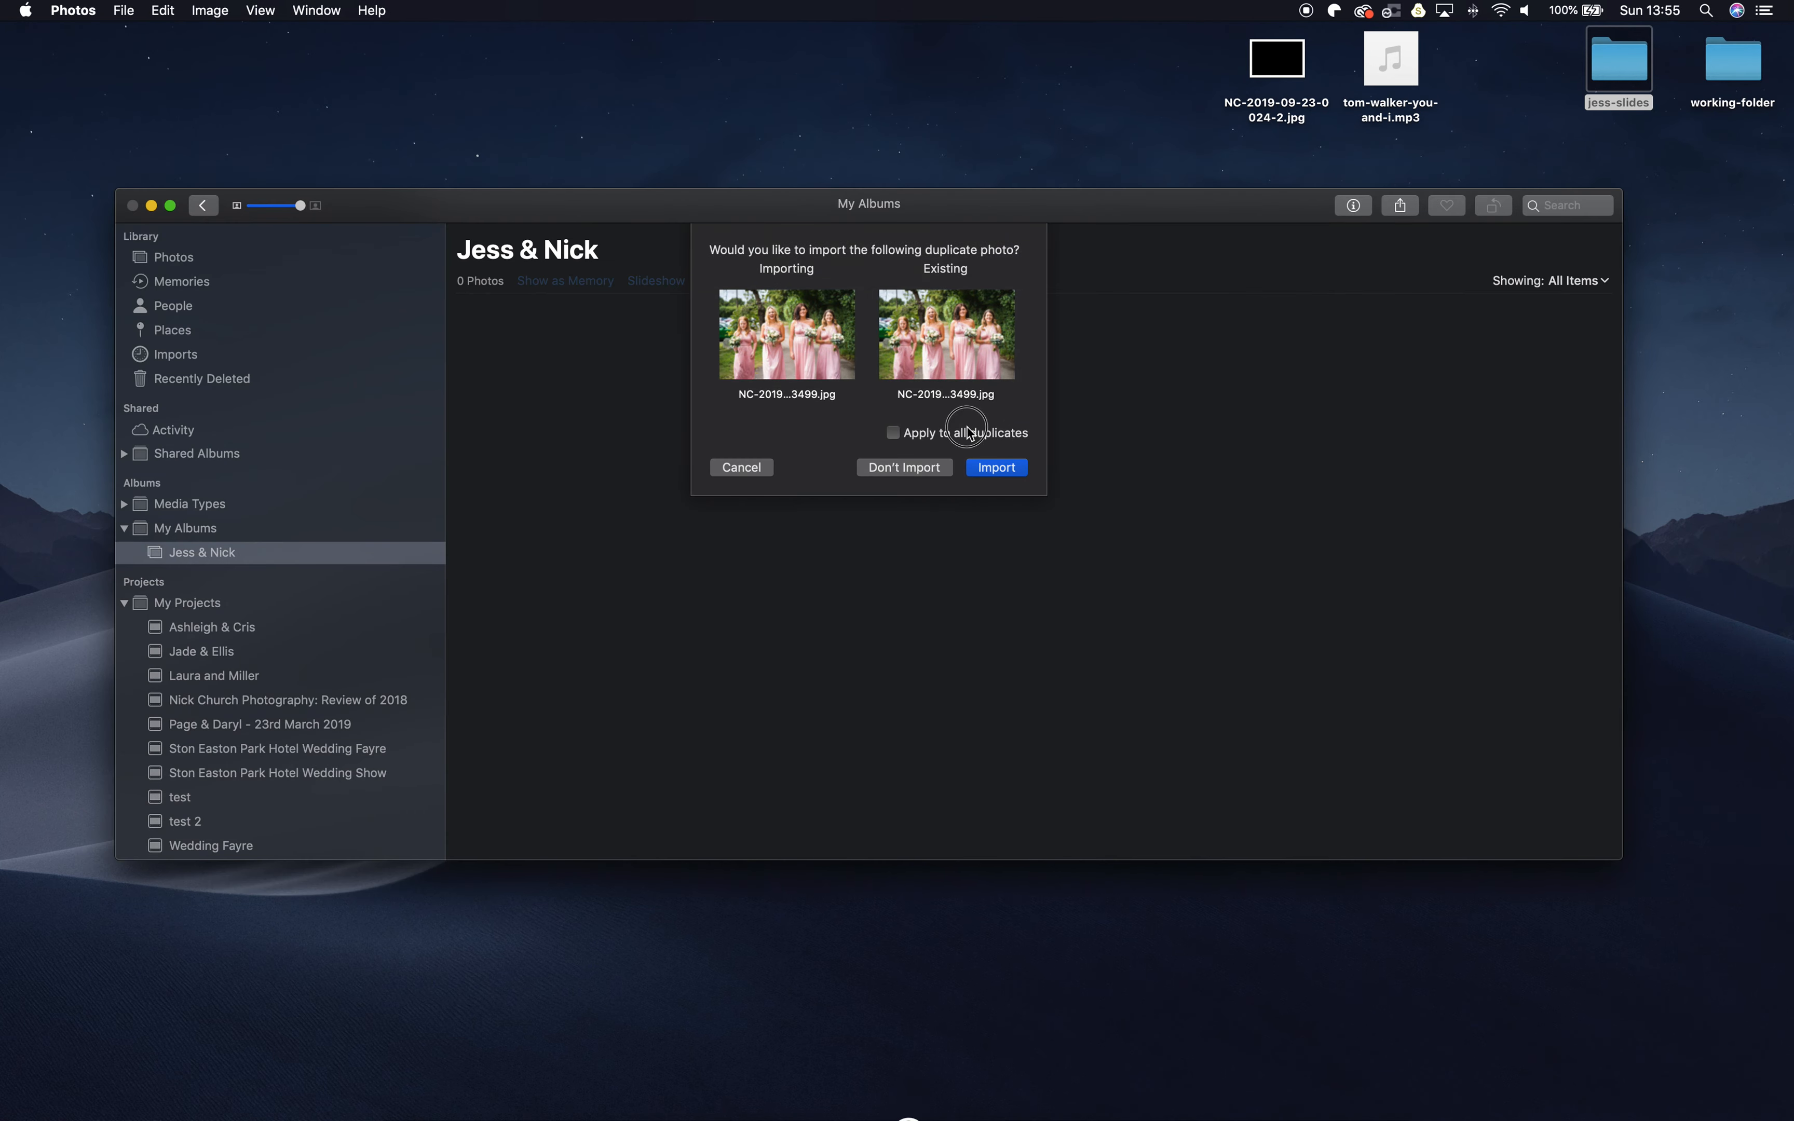
pyautogui.click(969, 433)
pyautogui.click(993, 467)
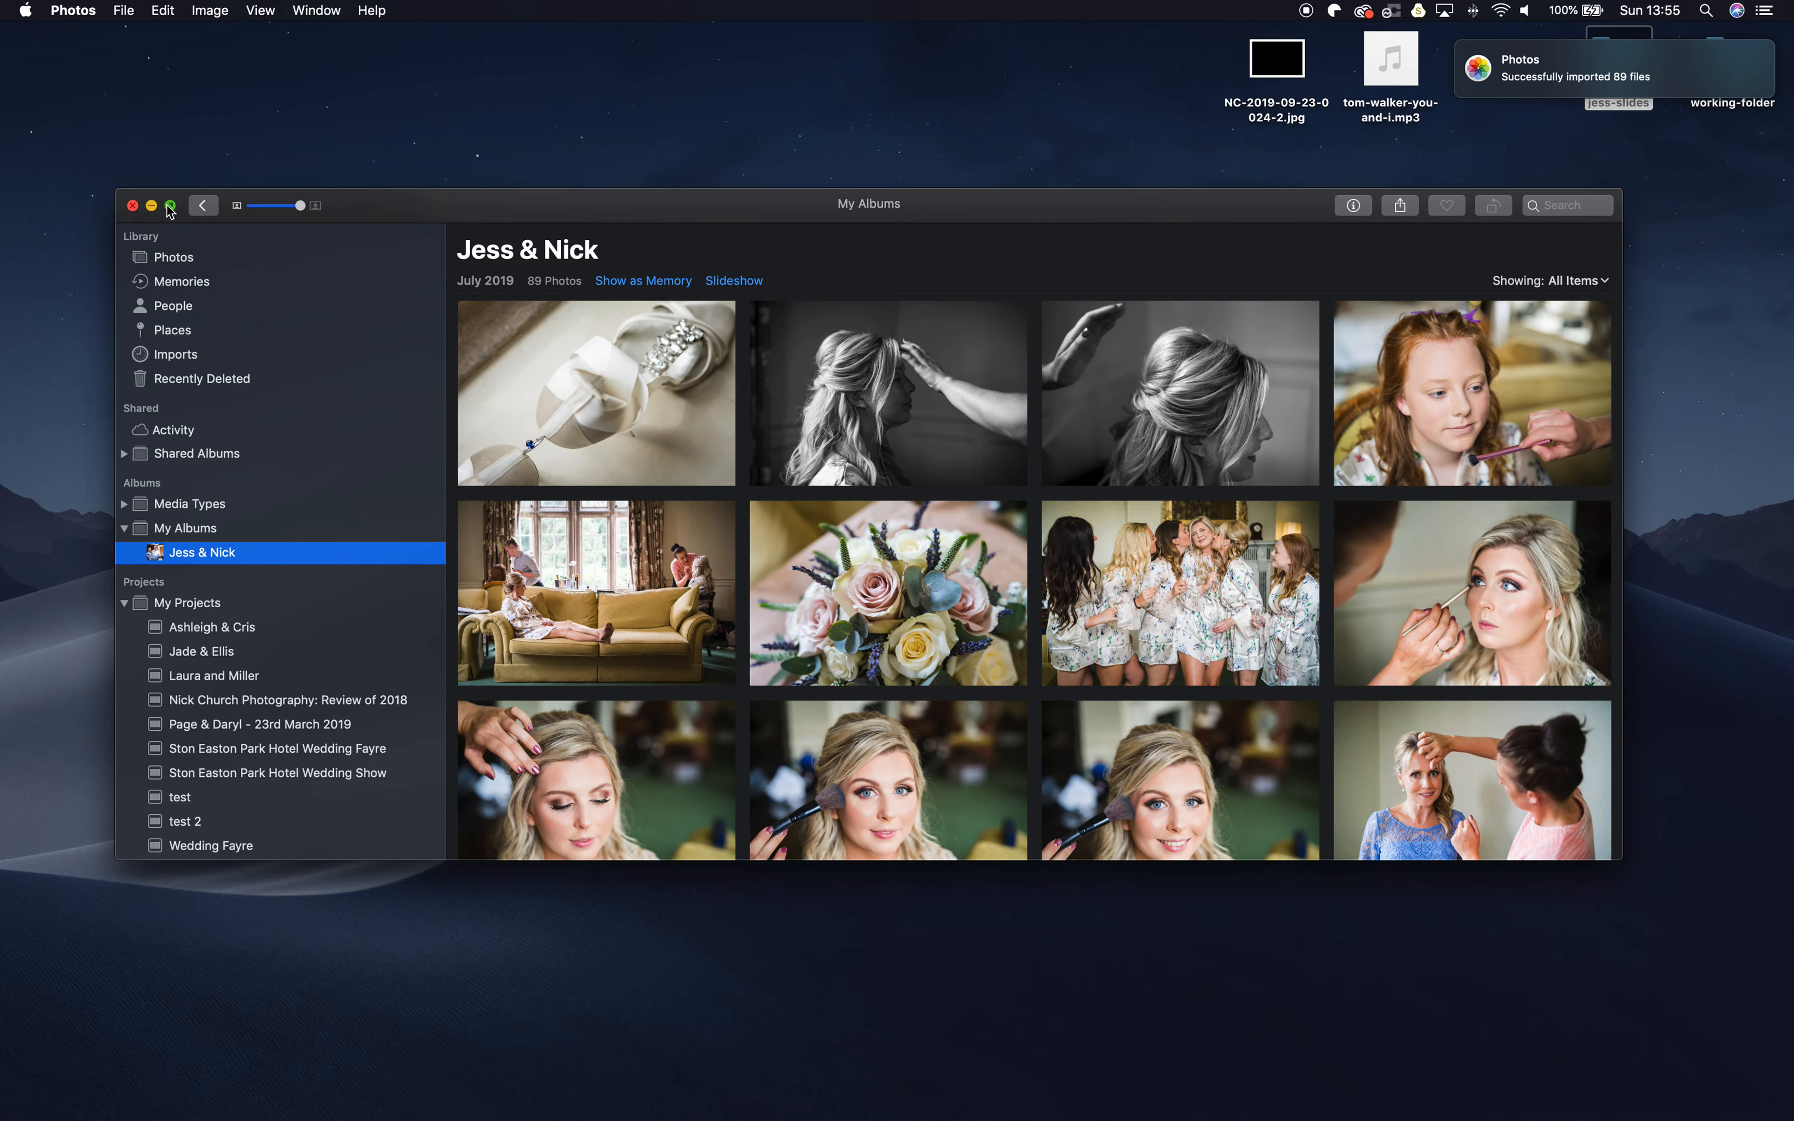
# Step: Expand Photos to full screen and look through all the imported pictures in the album
pyautogui.click(170, 206)
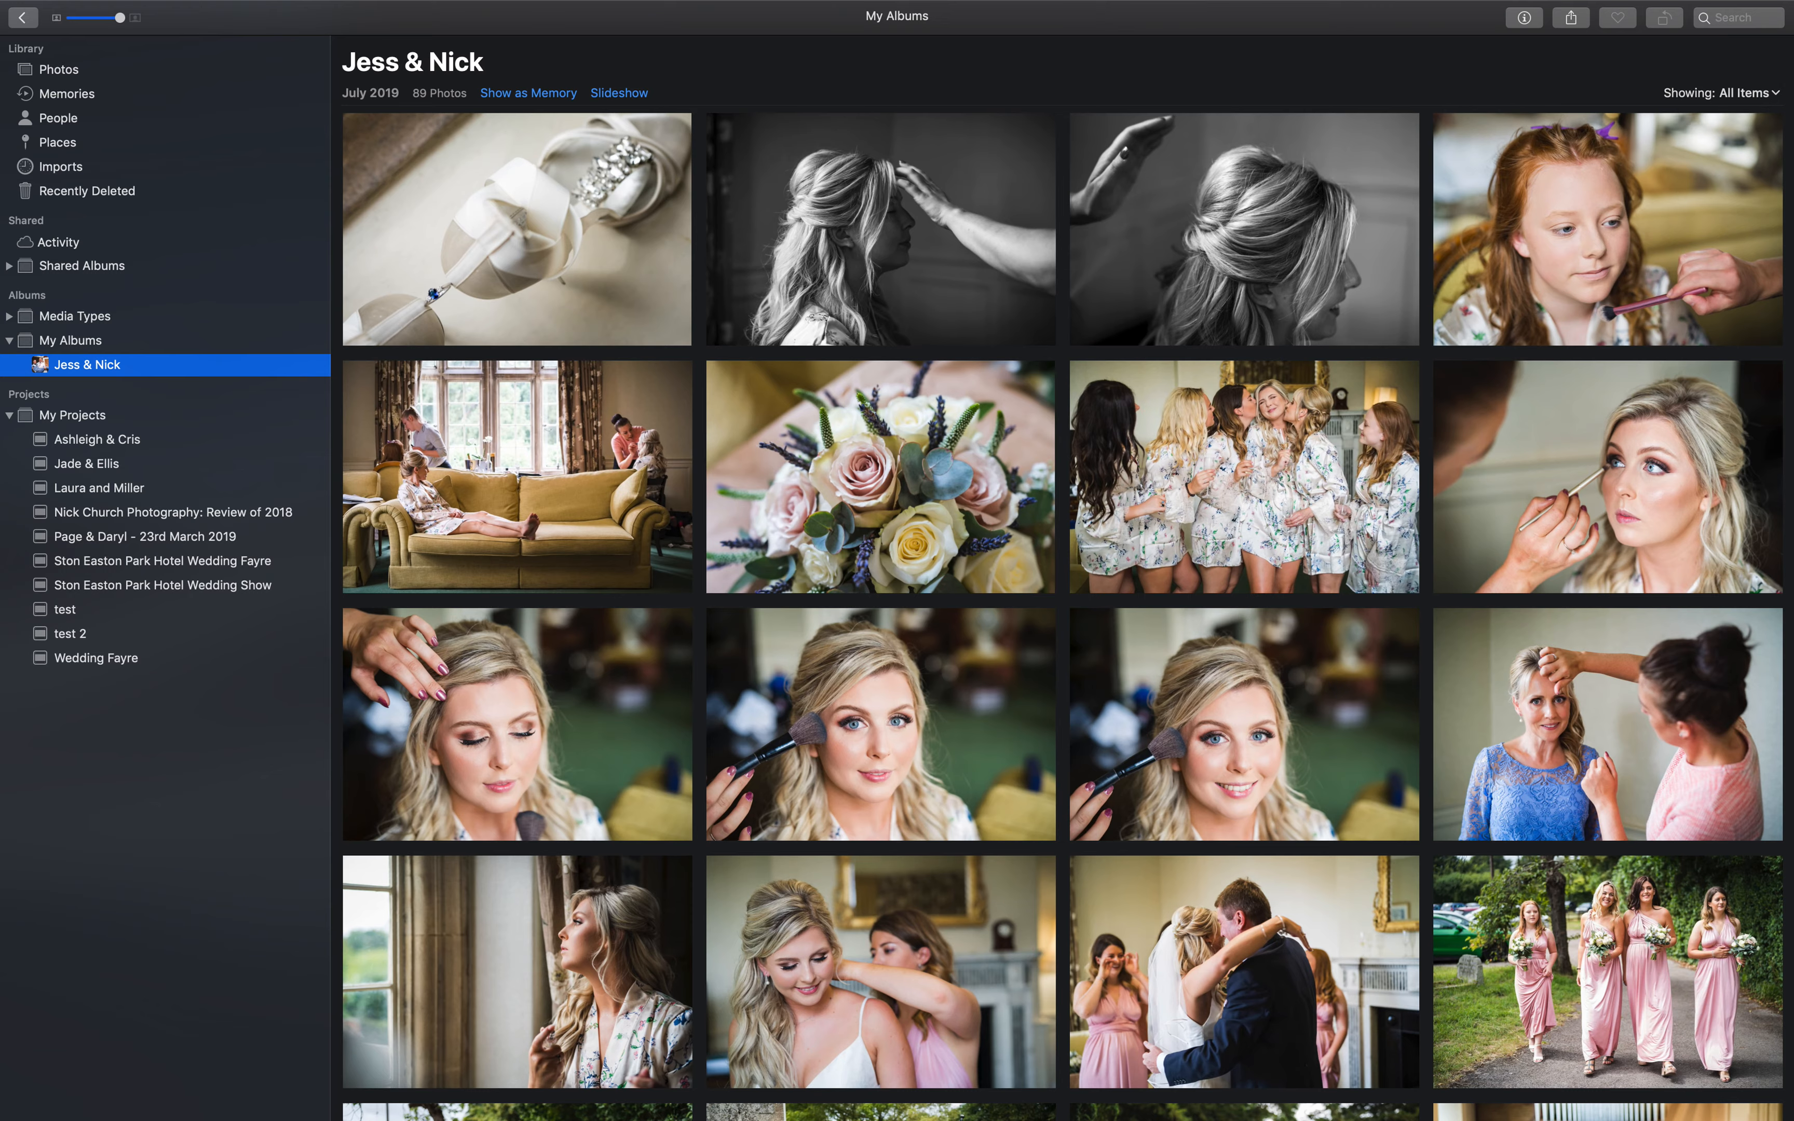
pyautogui.scroll(-5, 1184, 806)
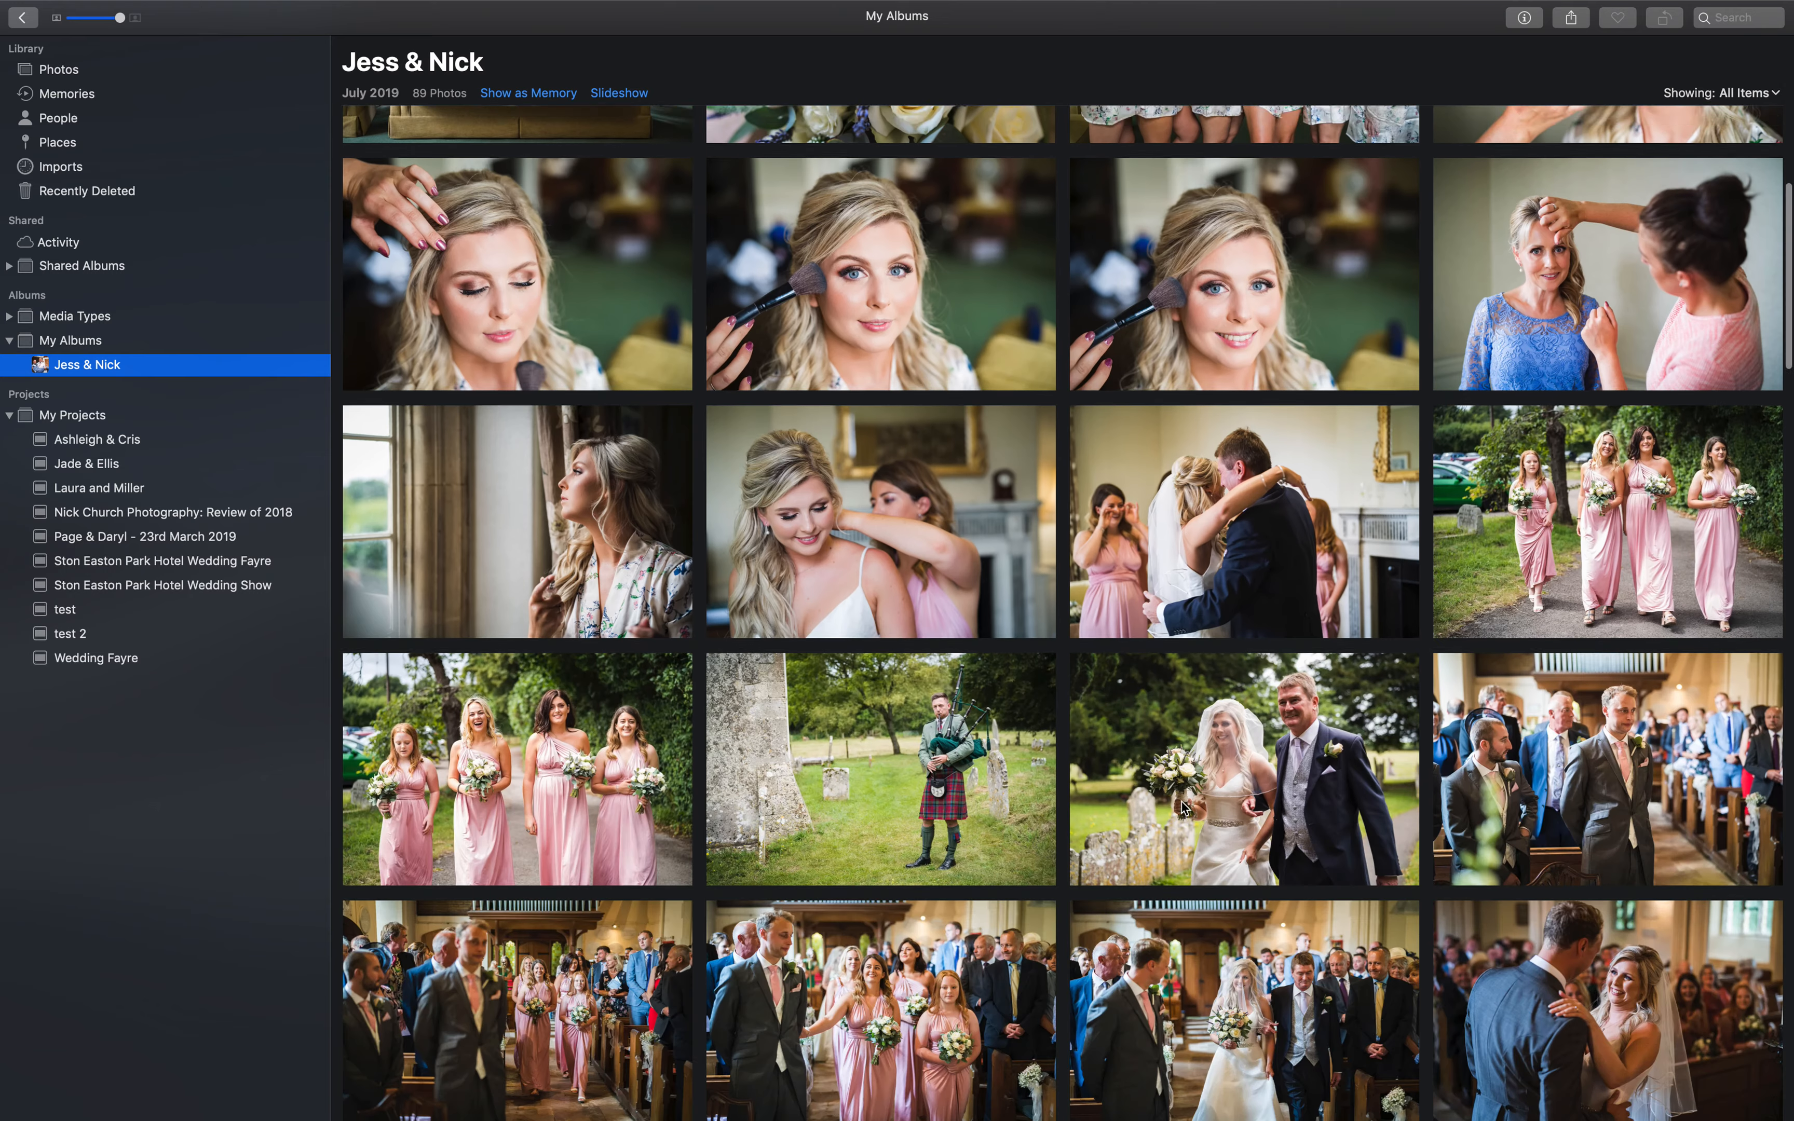
pyautogui.scroll(-2, 1181, 806)
pyautogui.scroll(-10, 1182, 806)
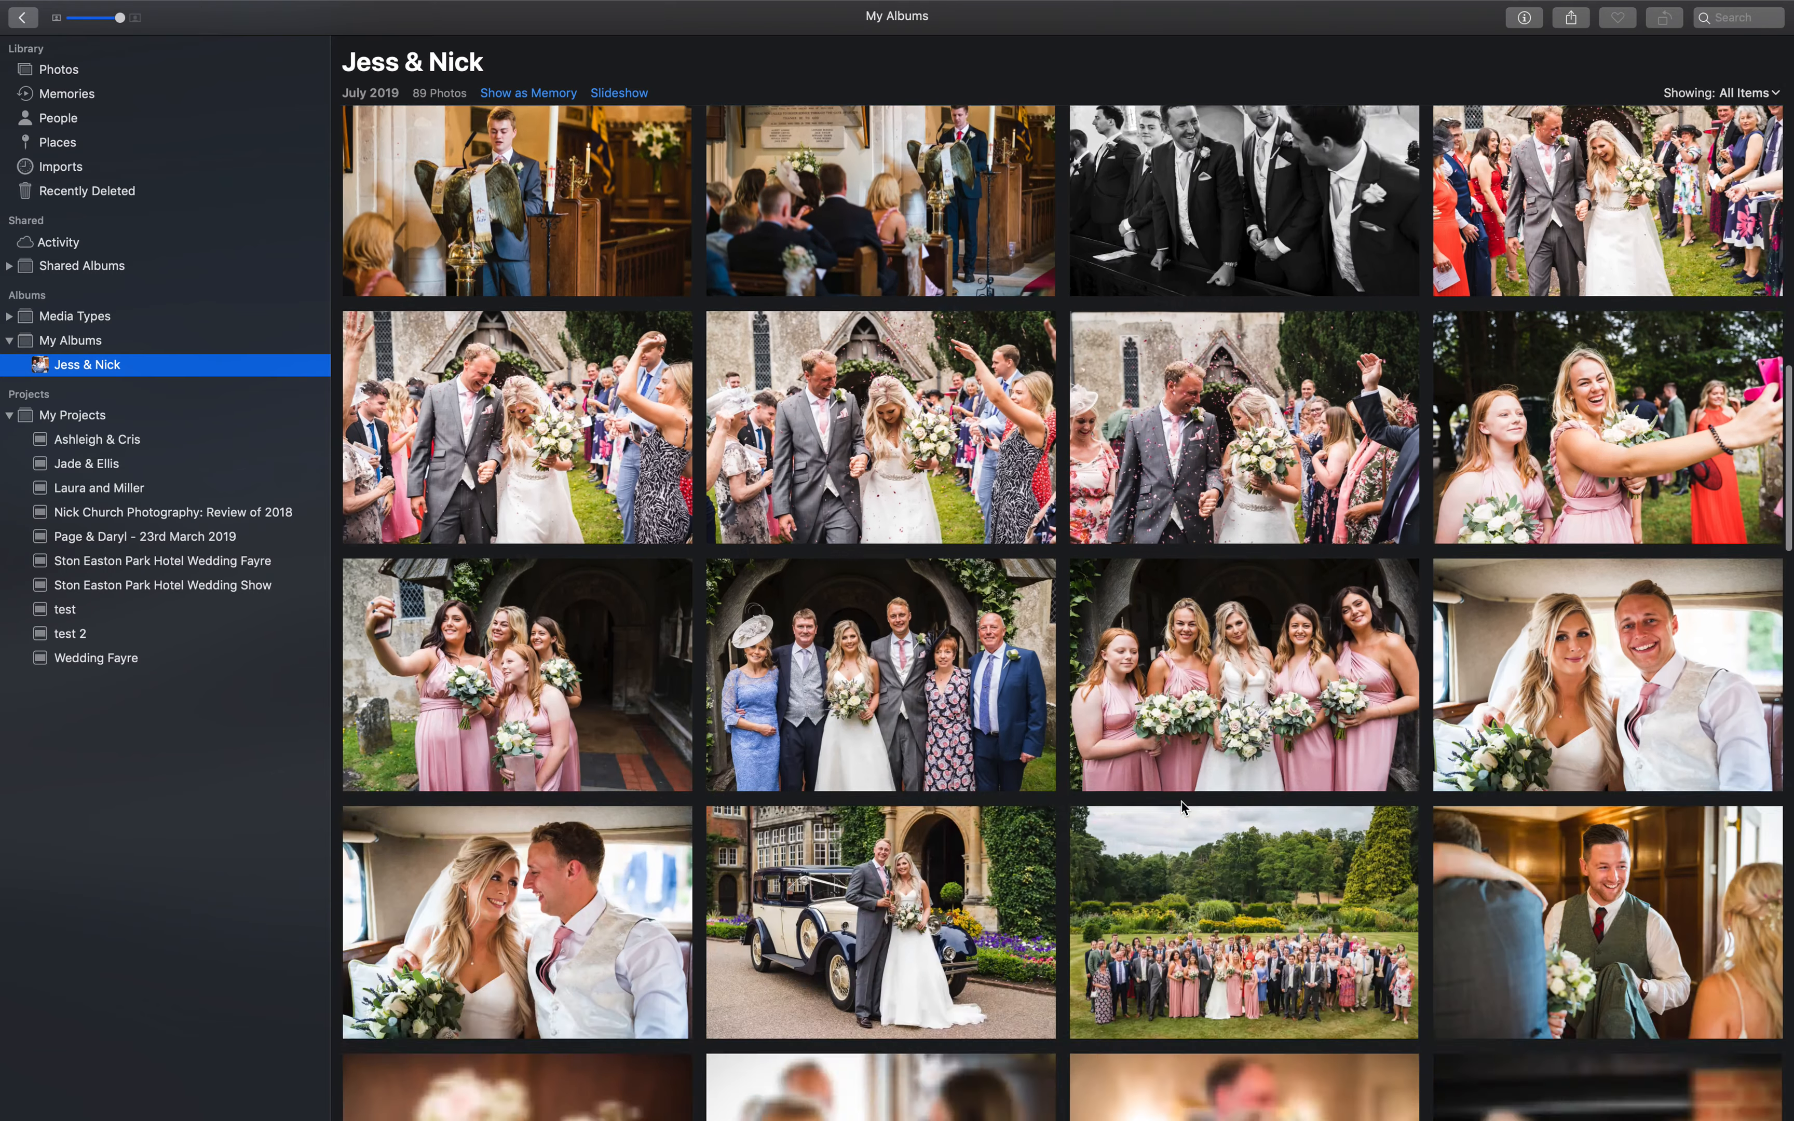
pyautogui.scroll(-15, 1182, 802)
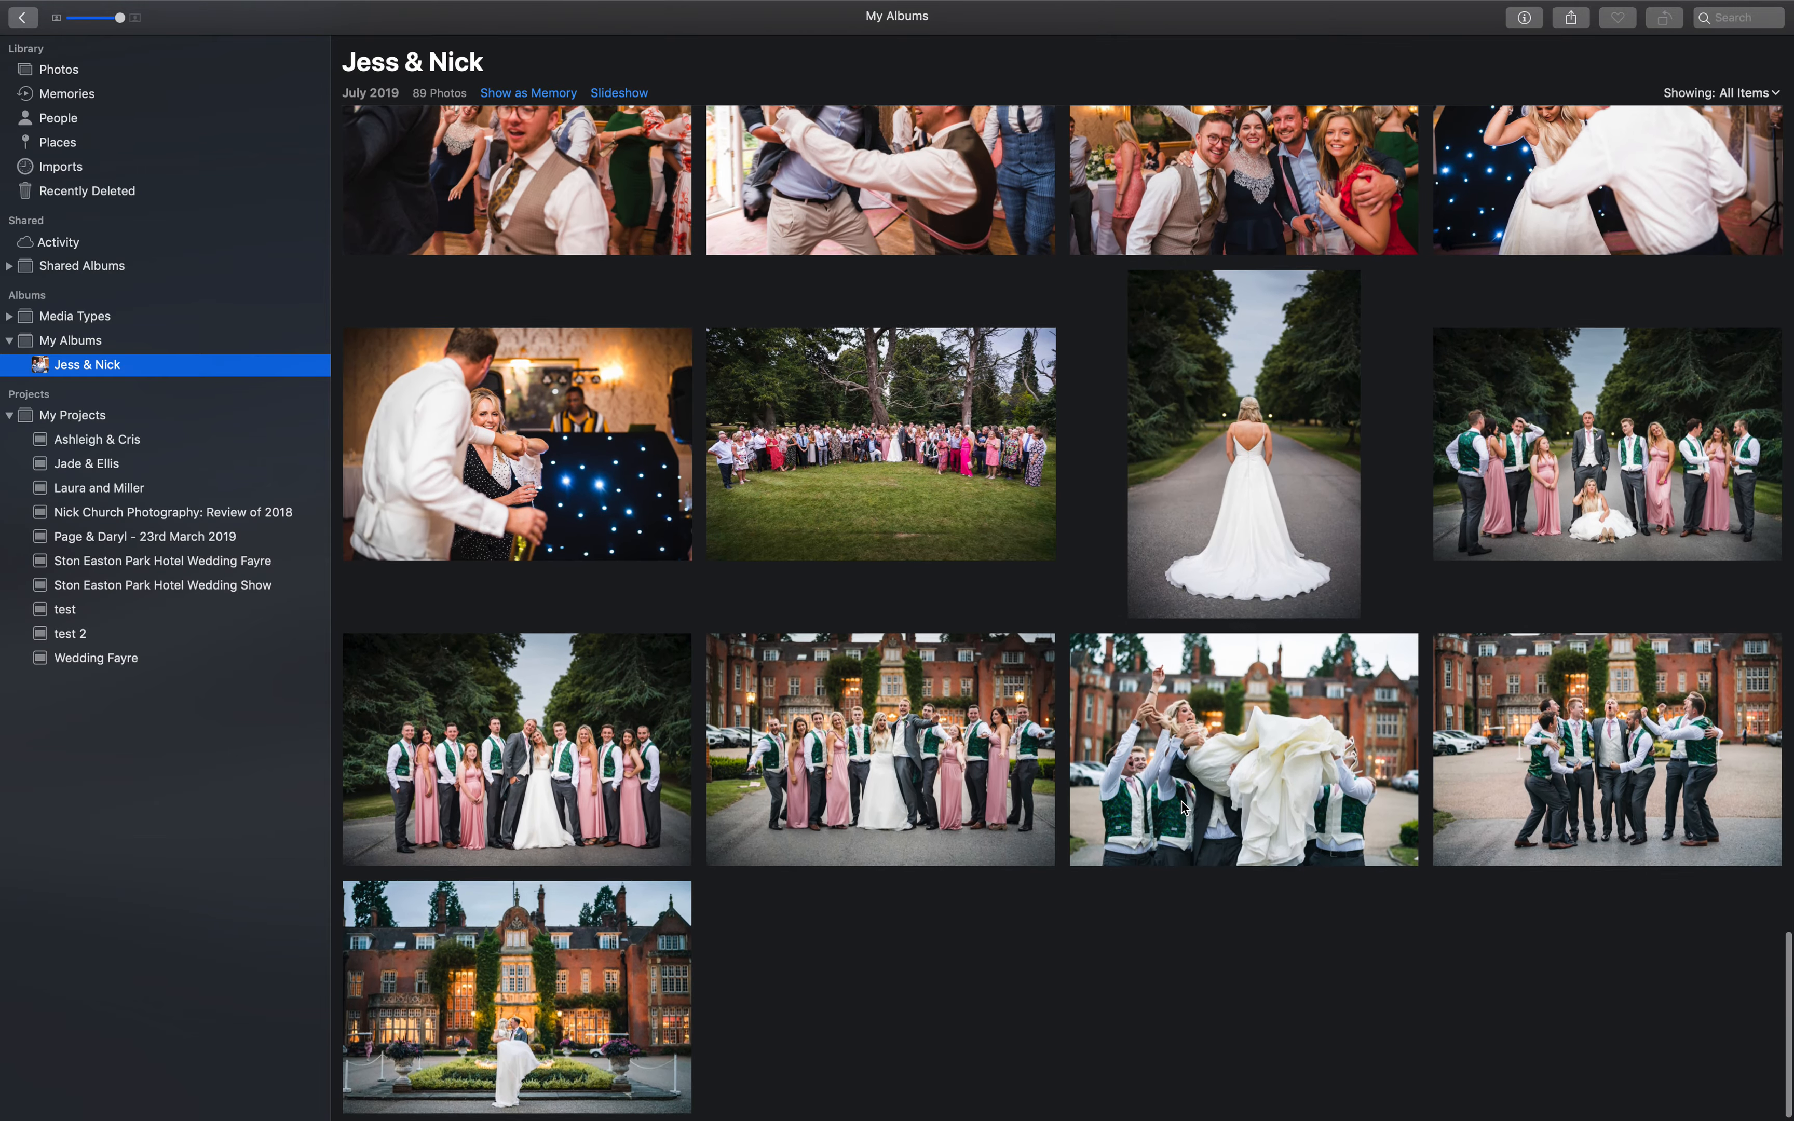
pyautogui.scroll(20, 1184, 807)
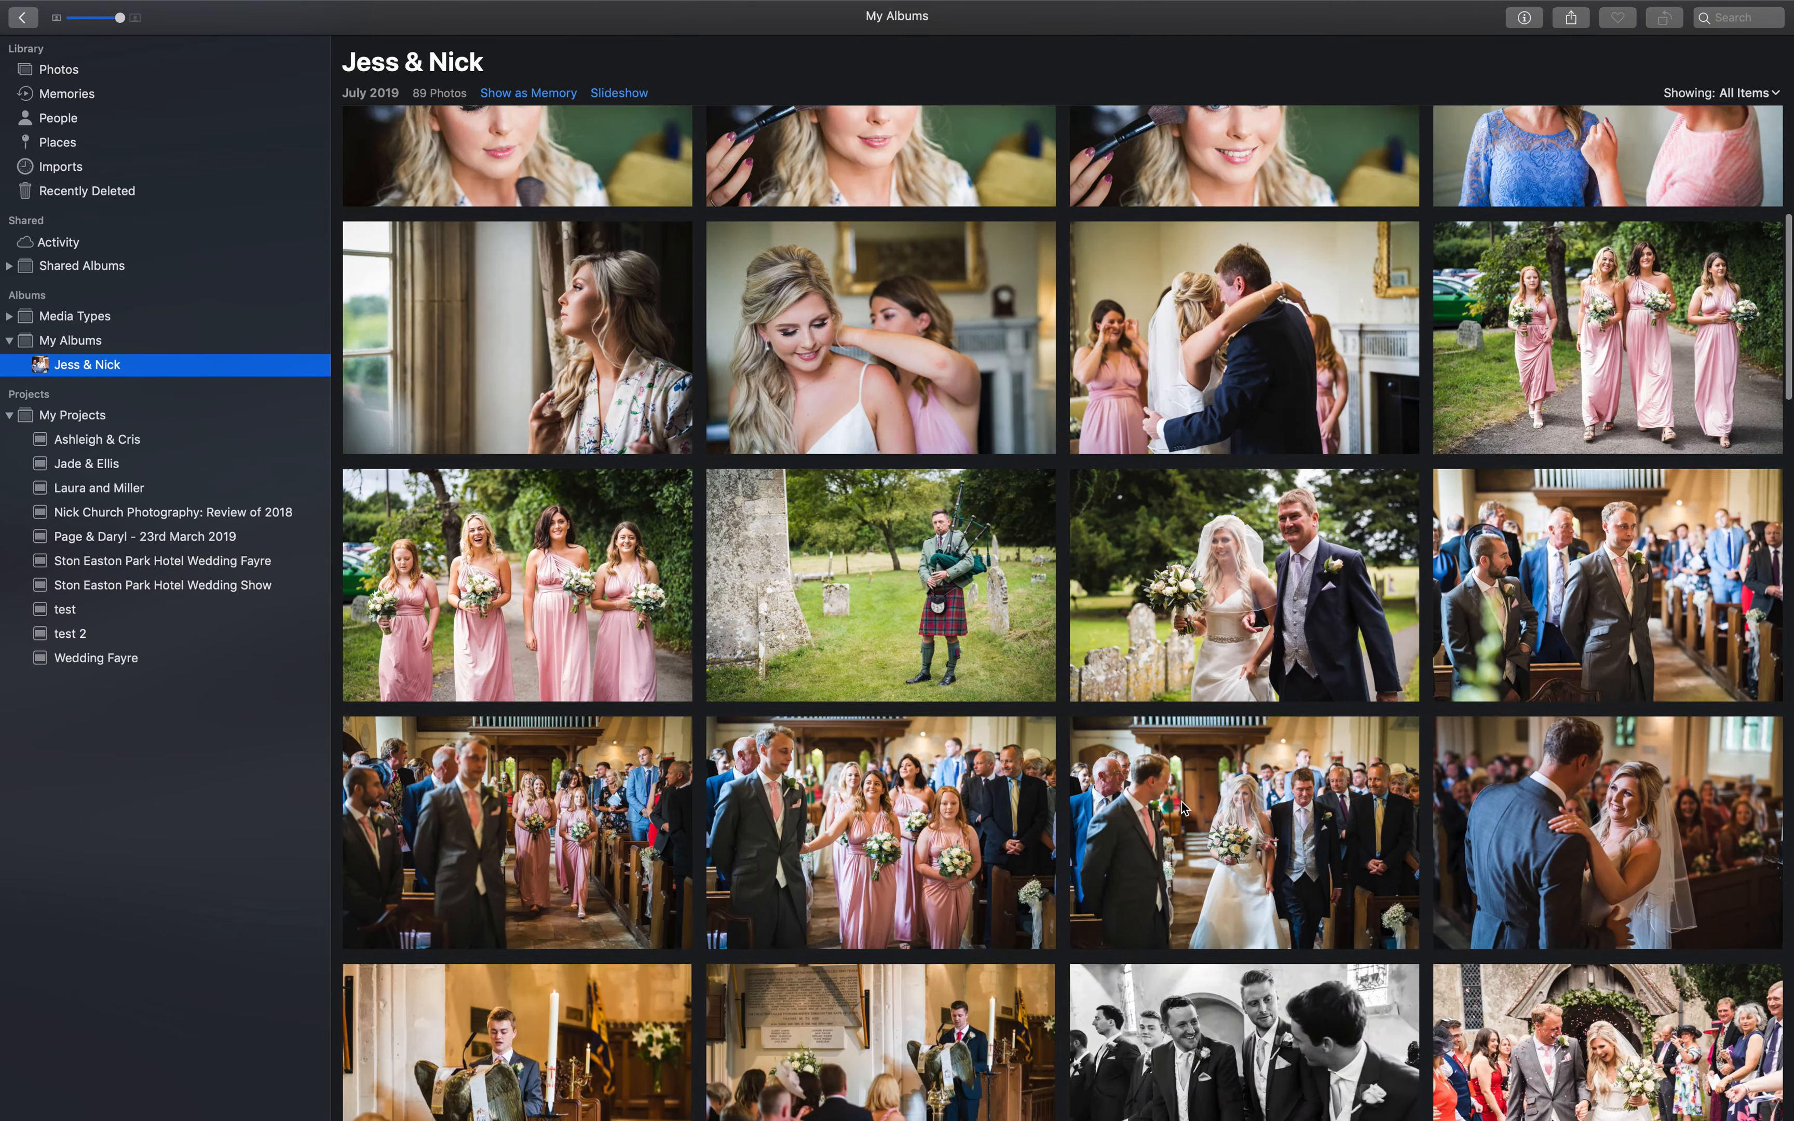
pyautogui.scroll(3, 1184, 806)
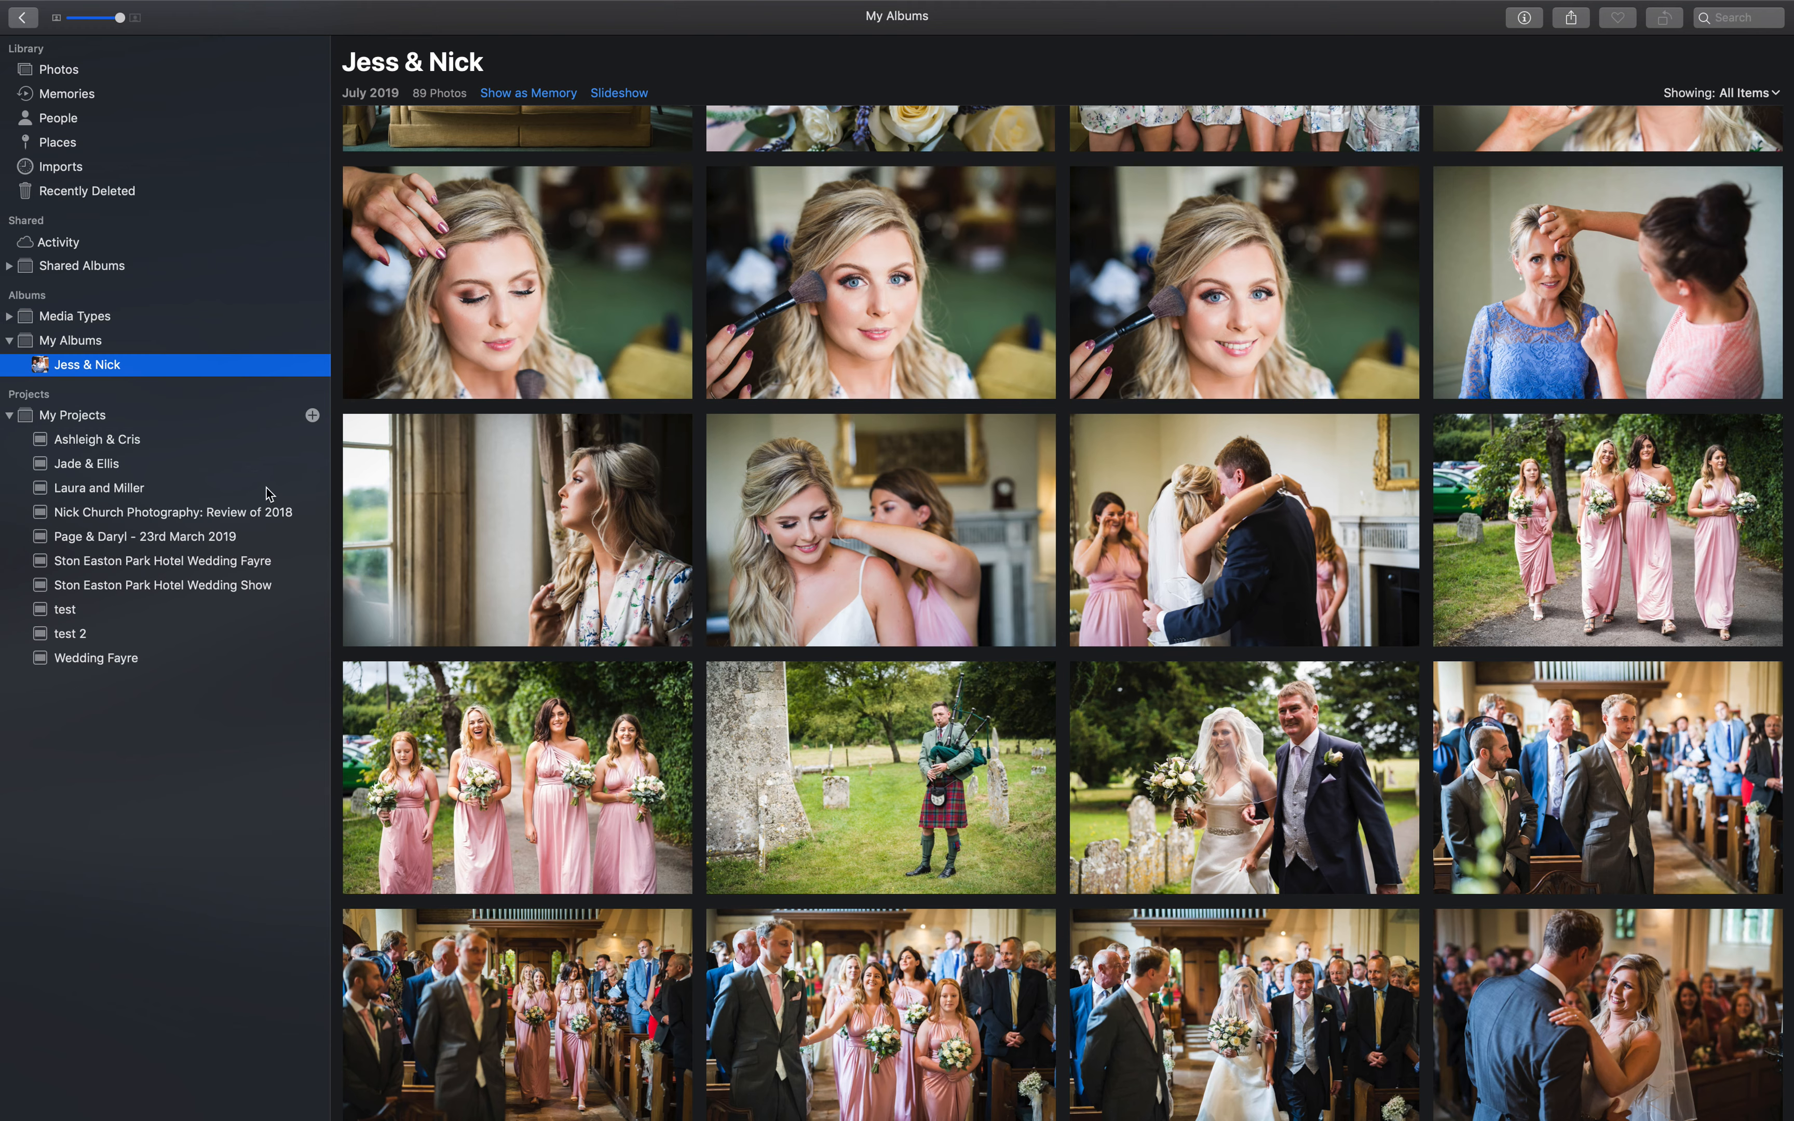
# Step: Create a new Photos slideshow project from the album, keeping the suggested slideshow name
pyautogui.rightClick(188, 367)
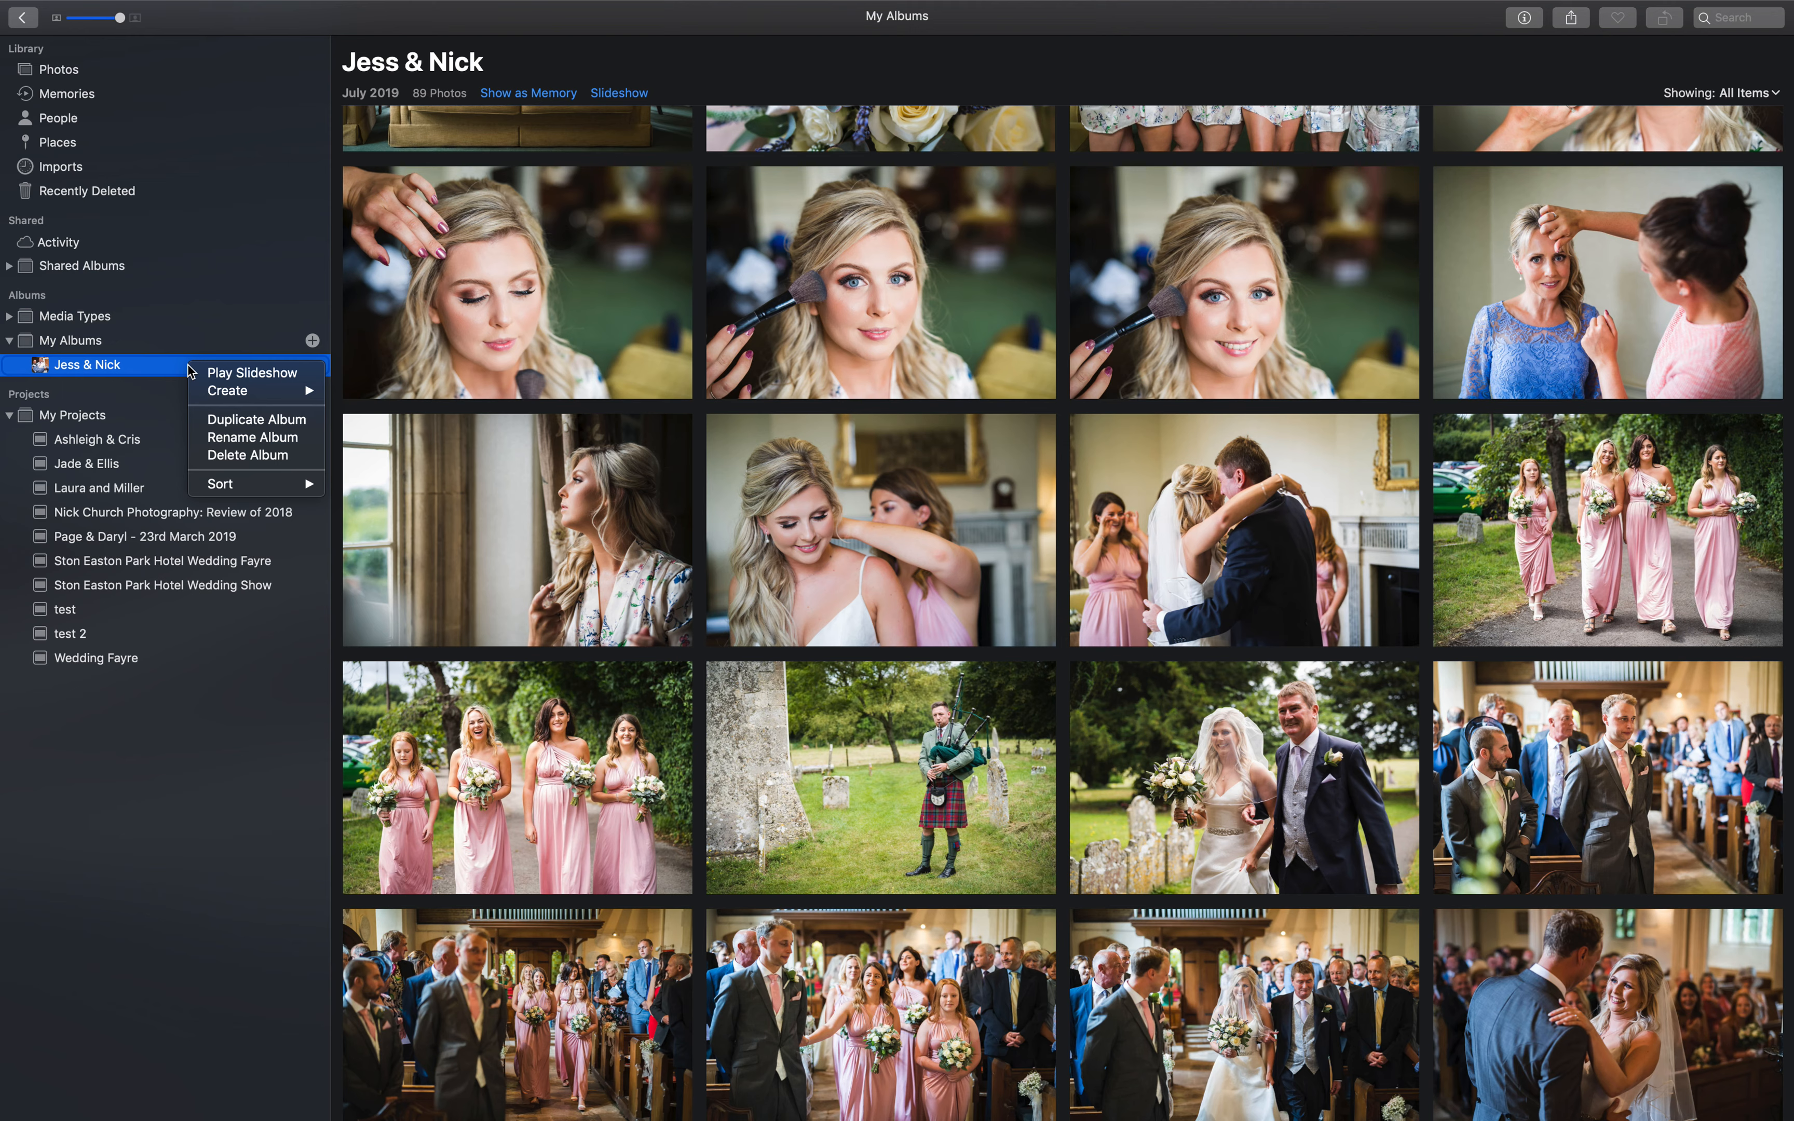
pyautogui.moveTo(233, 397)
pyautogui.moveTo(445, 504)
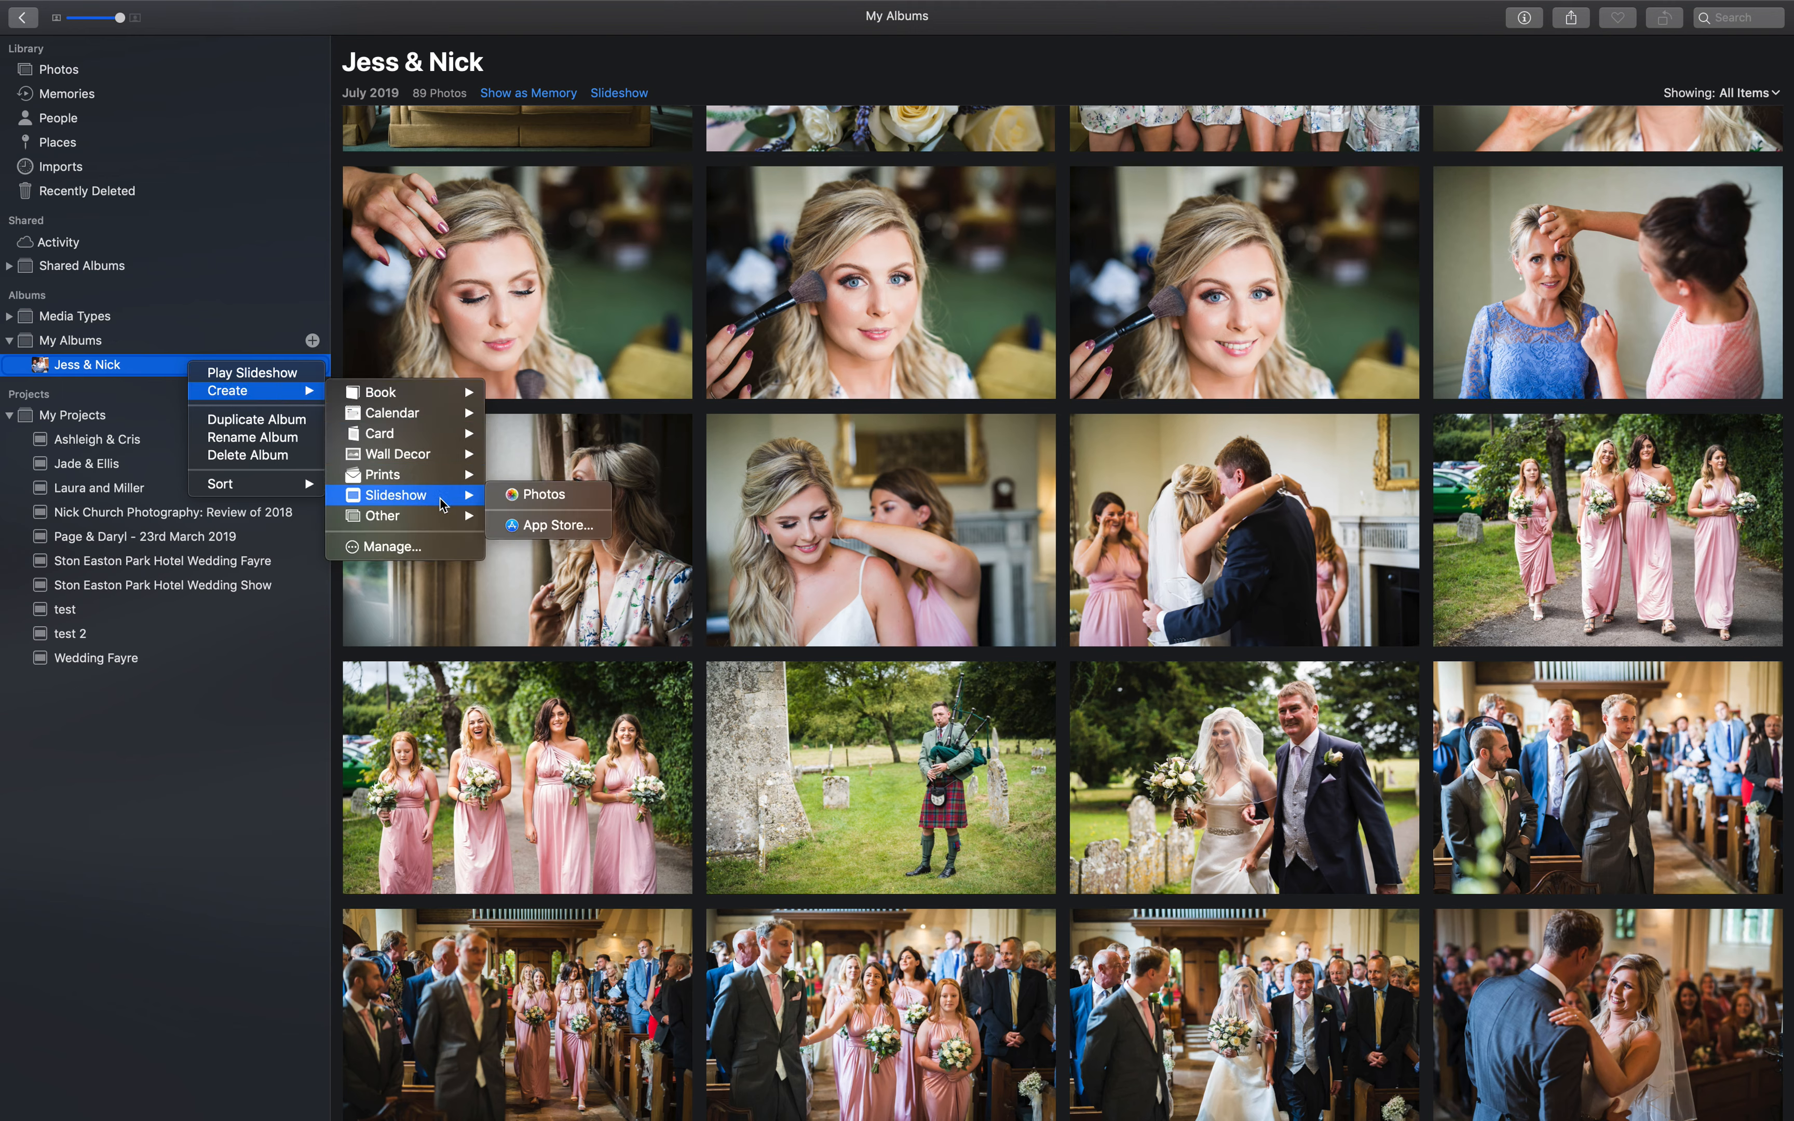
pyautogui.click(580, 502)
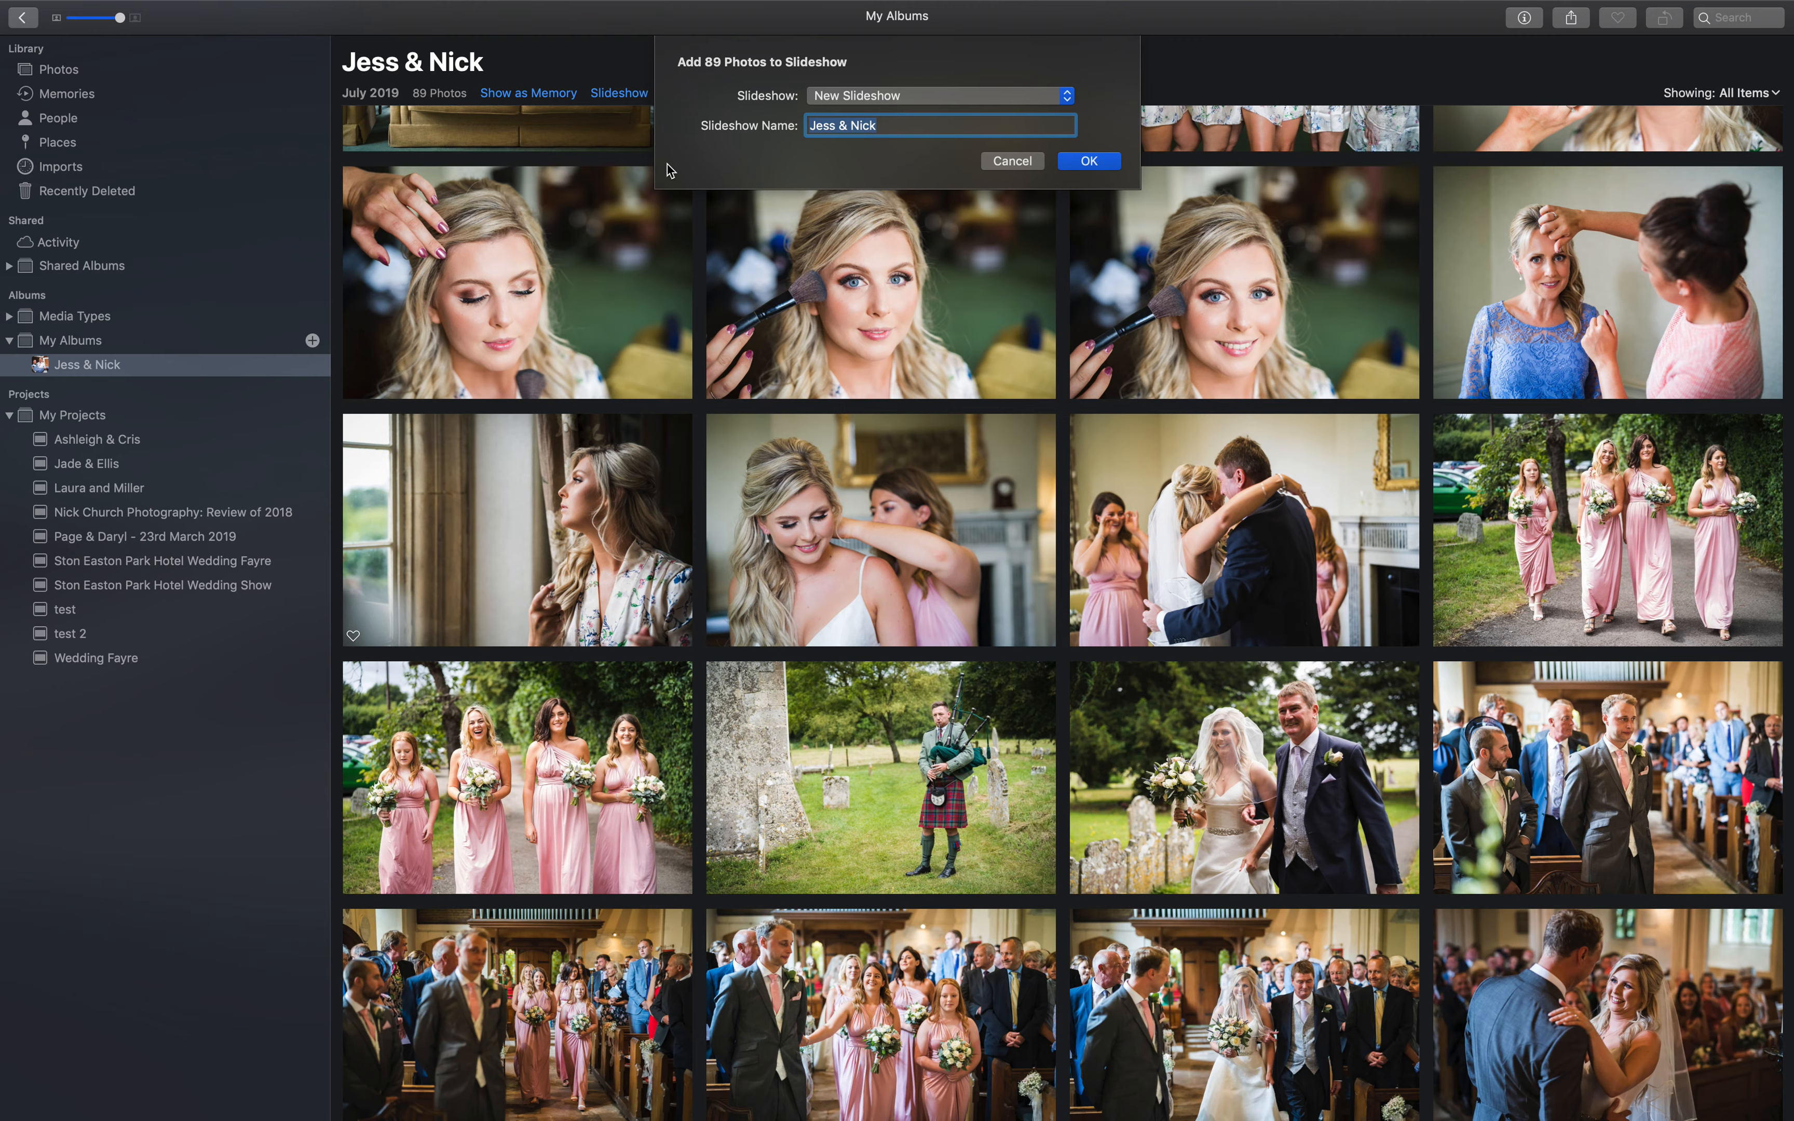
pyautogui.click(1092, 164)
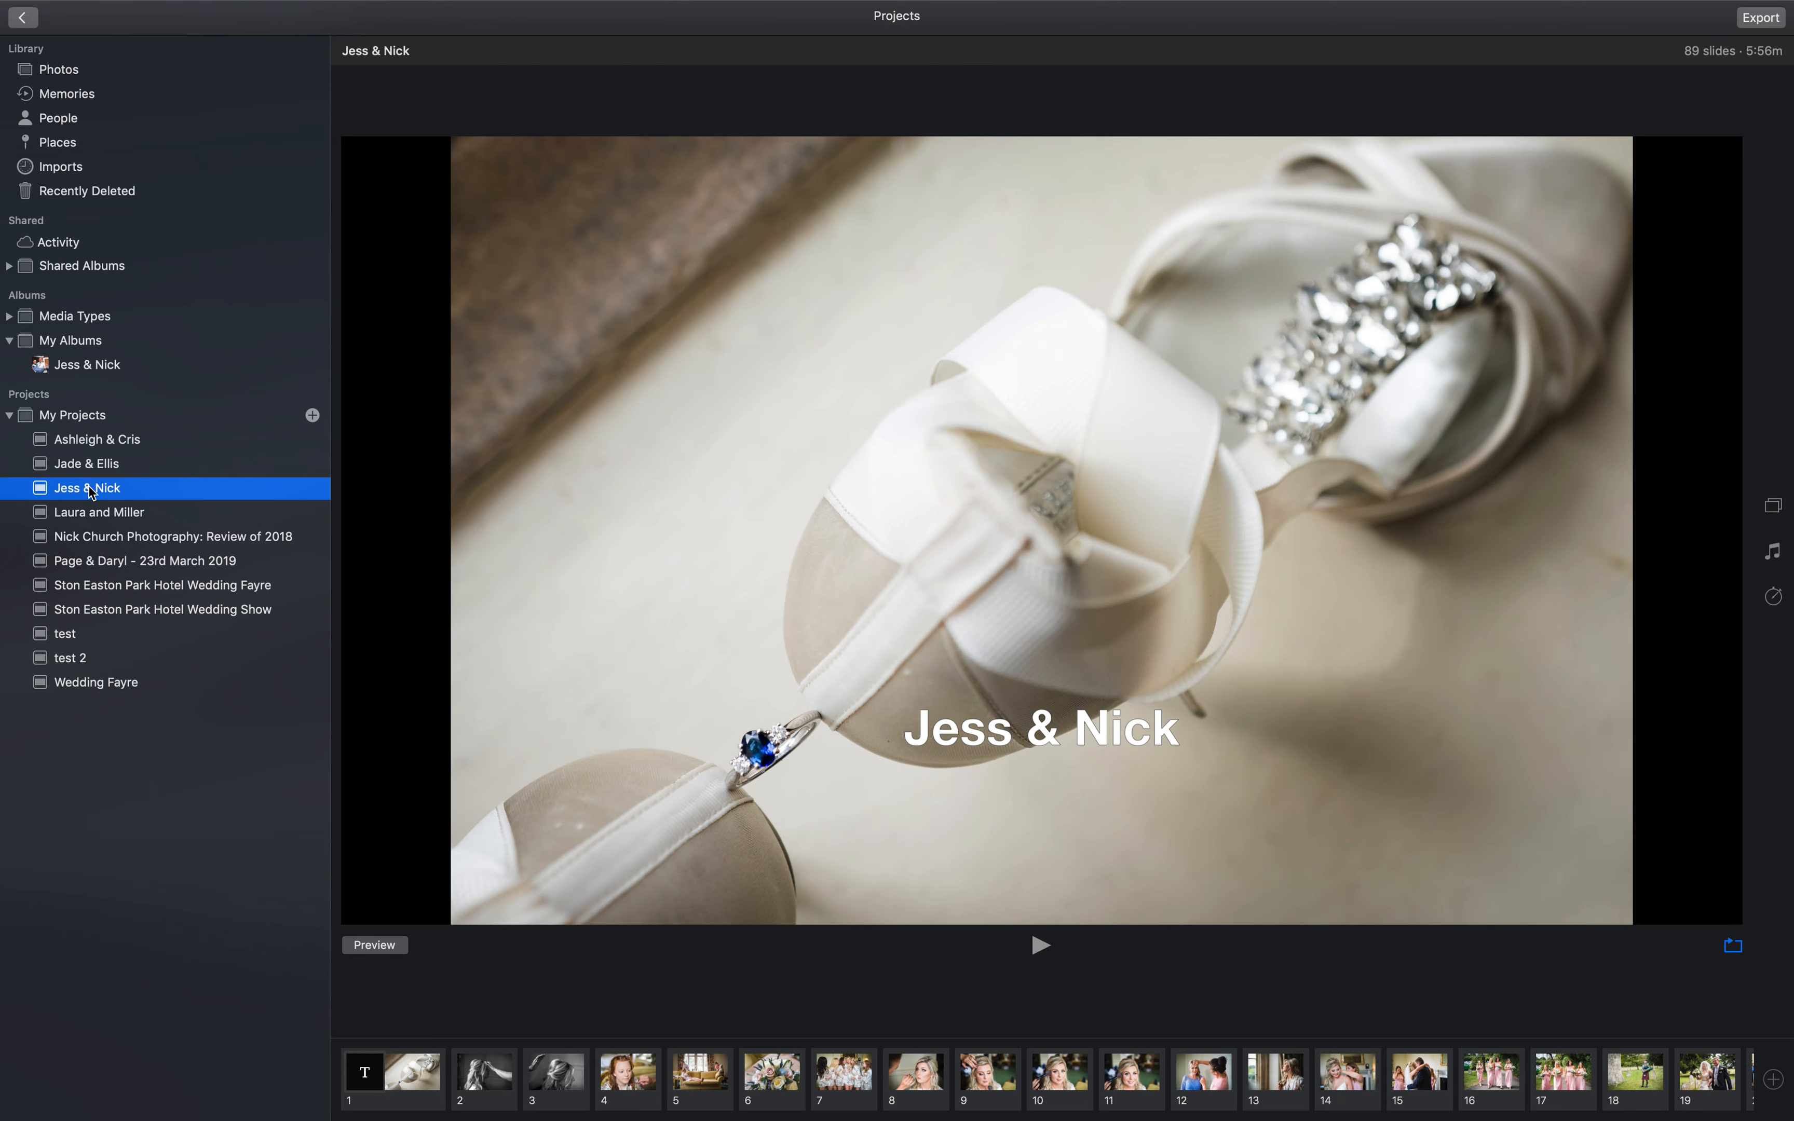
# Step: Review the new project's slides and look over its theme, music and duration settings
pyautogui.click(92, 493)
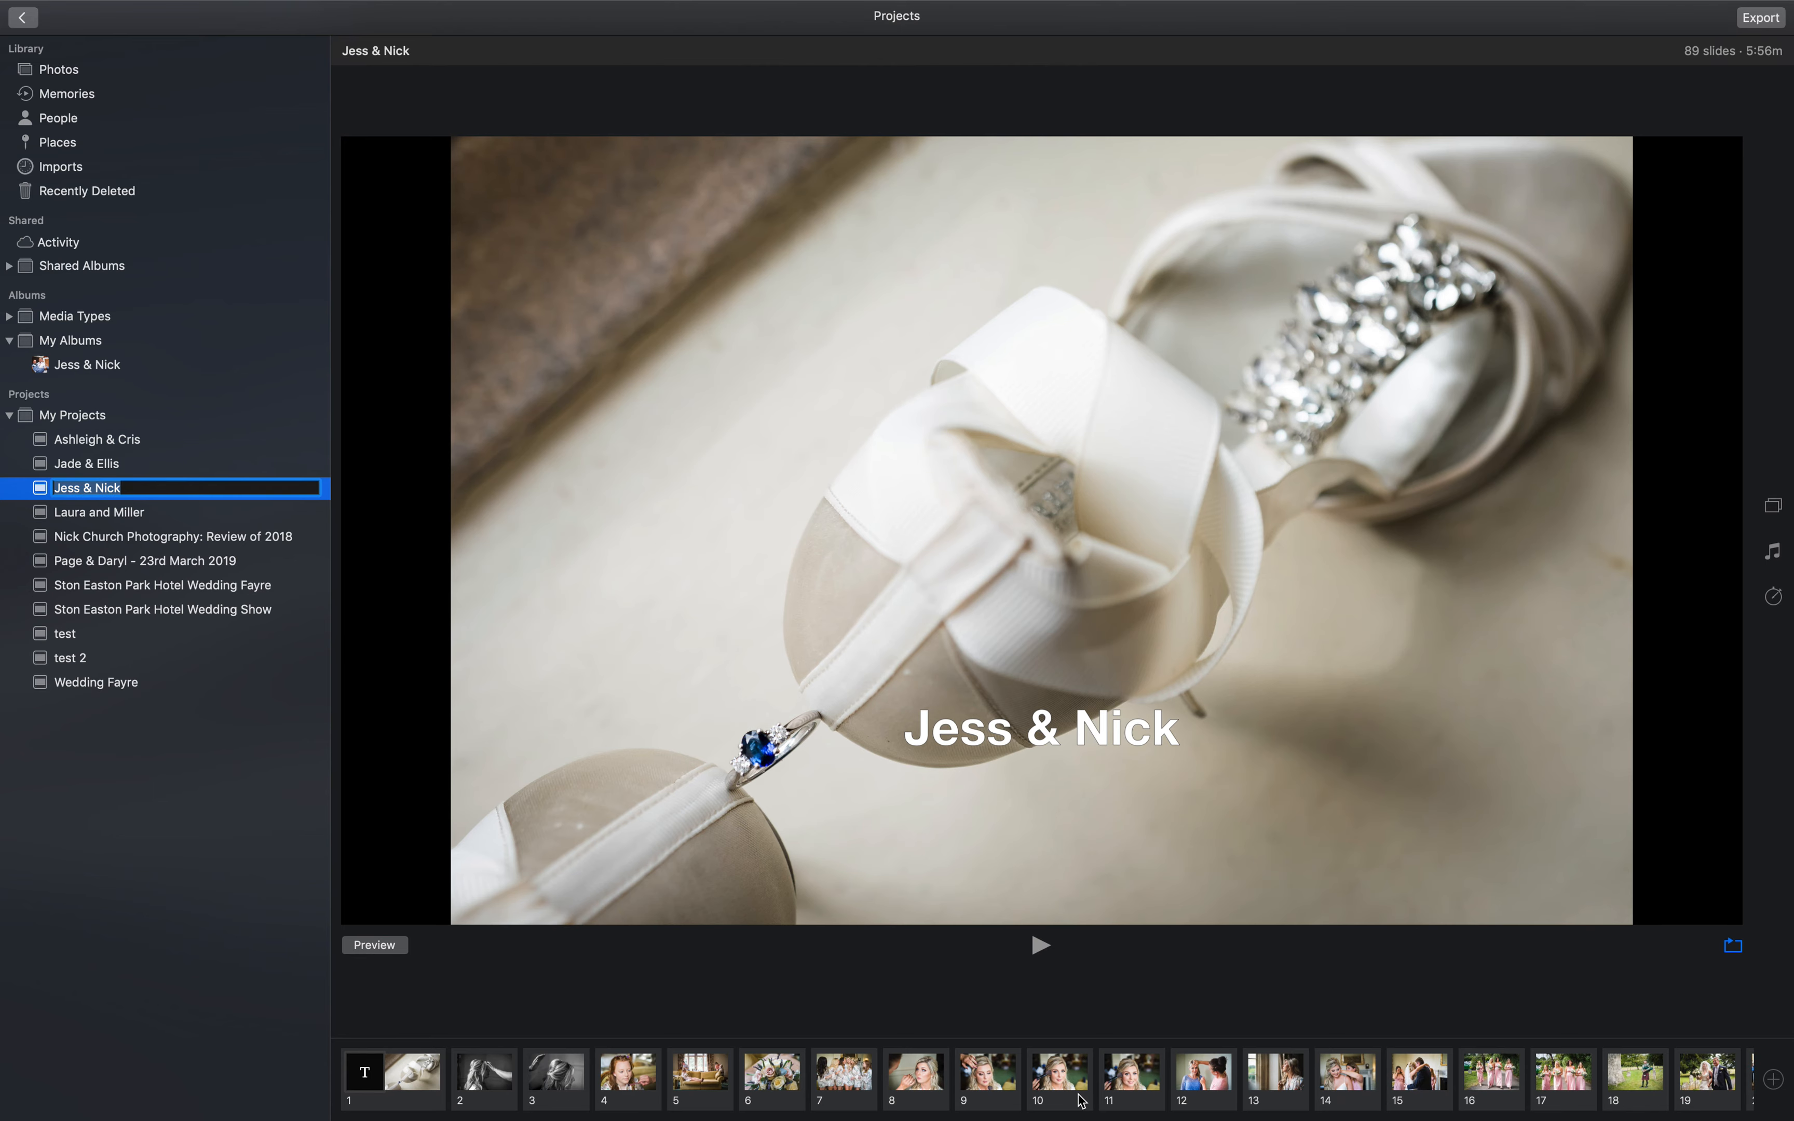
pyautogui.hscroll(20, 1082, 1102)
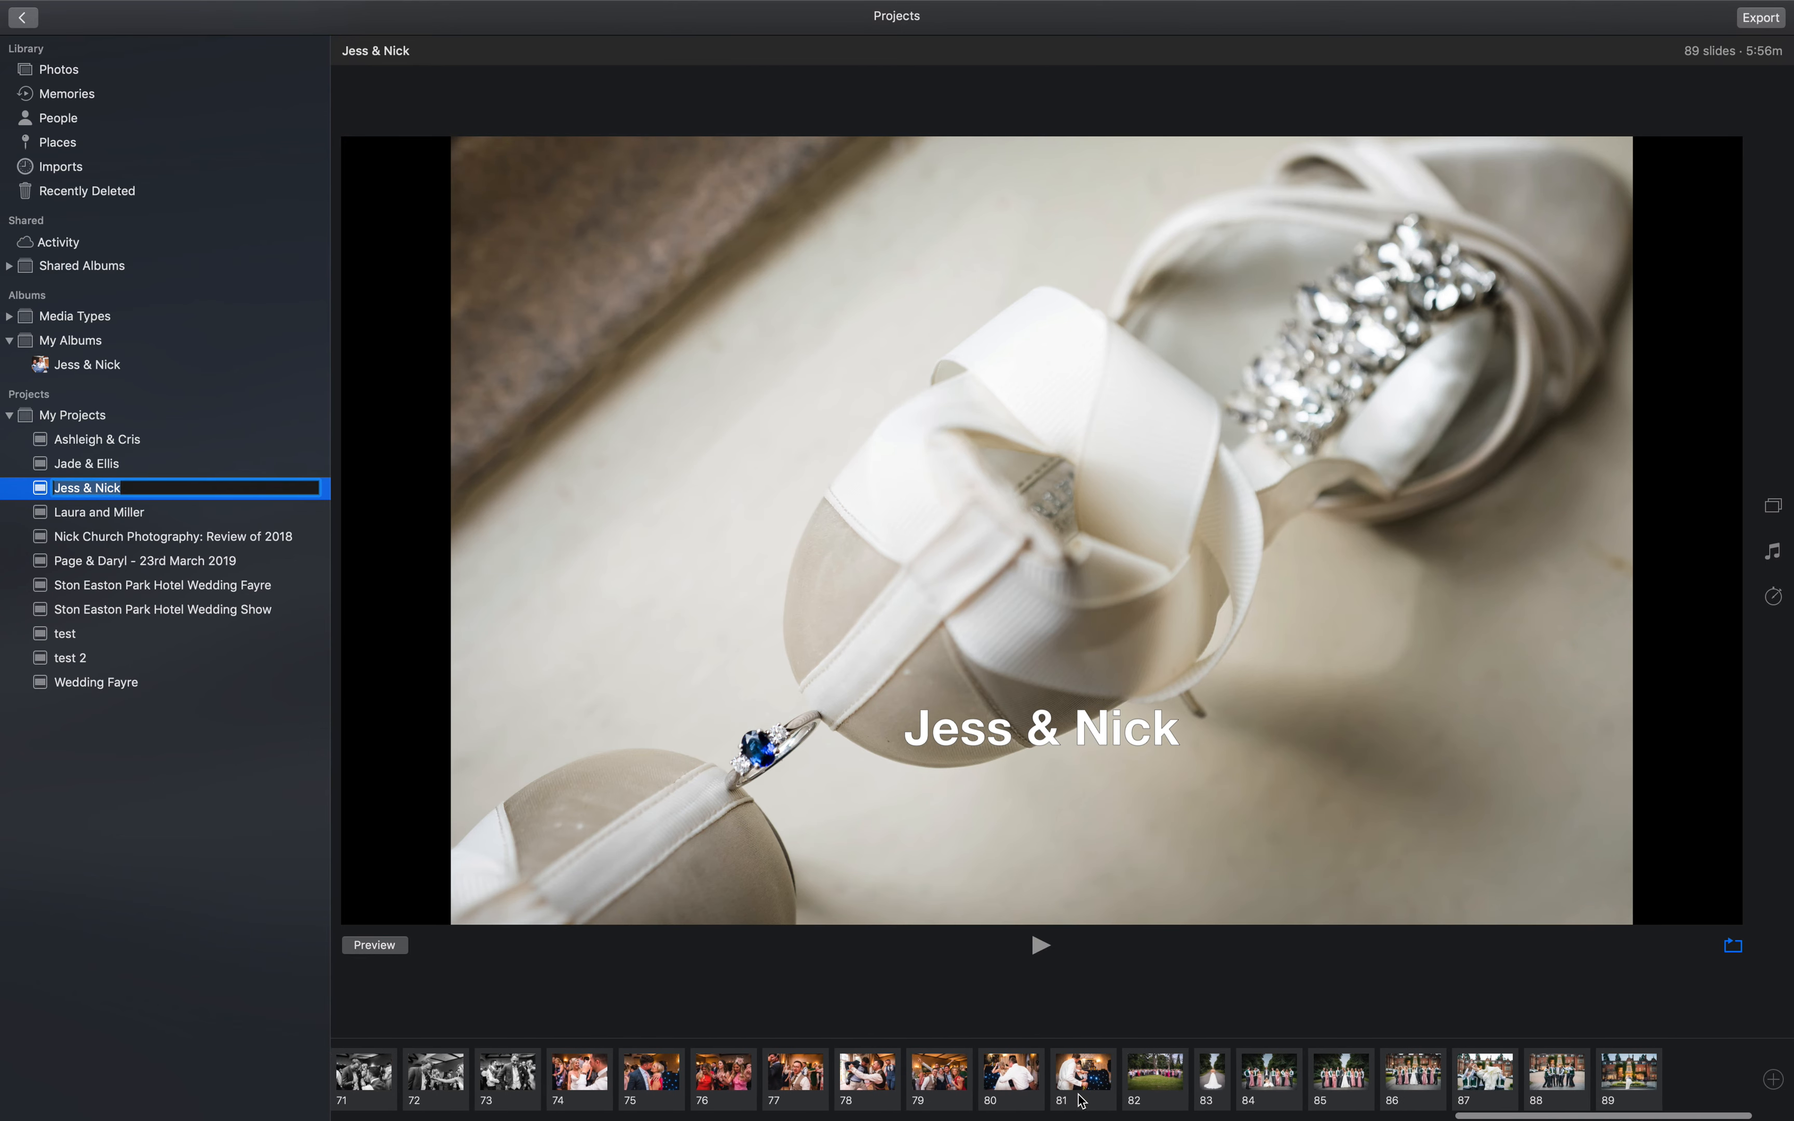
pyautogui.click(1771, 514)
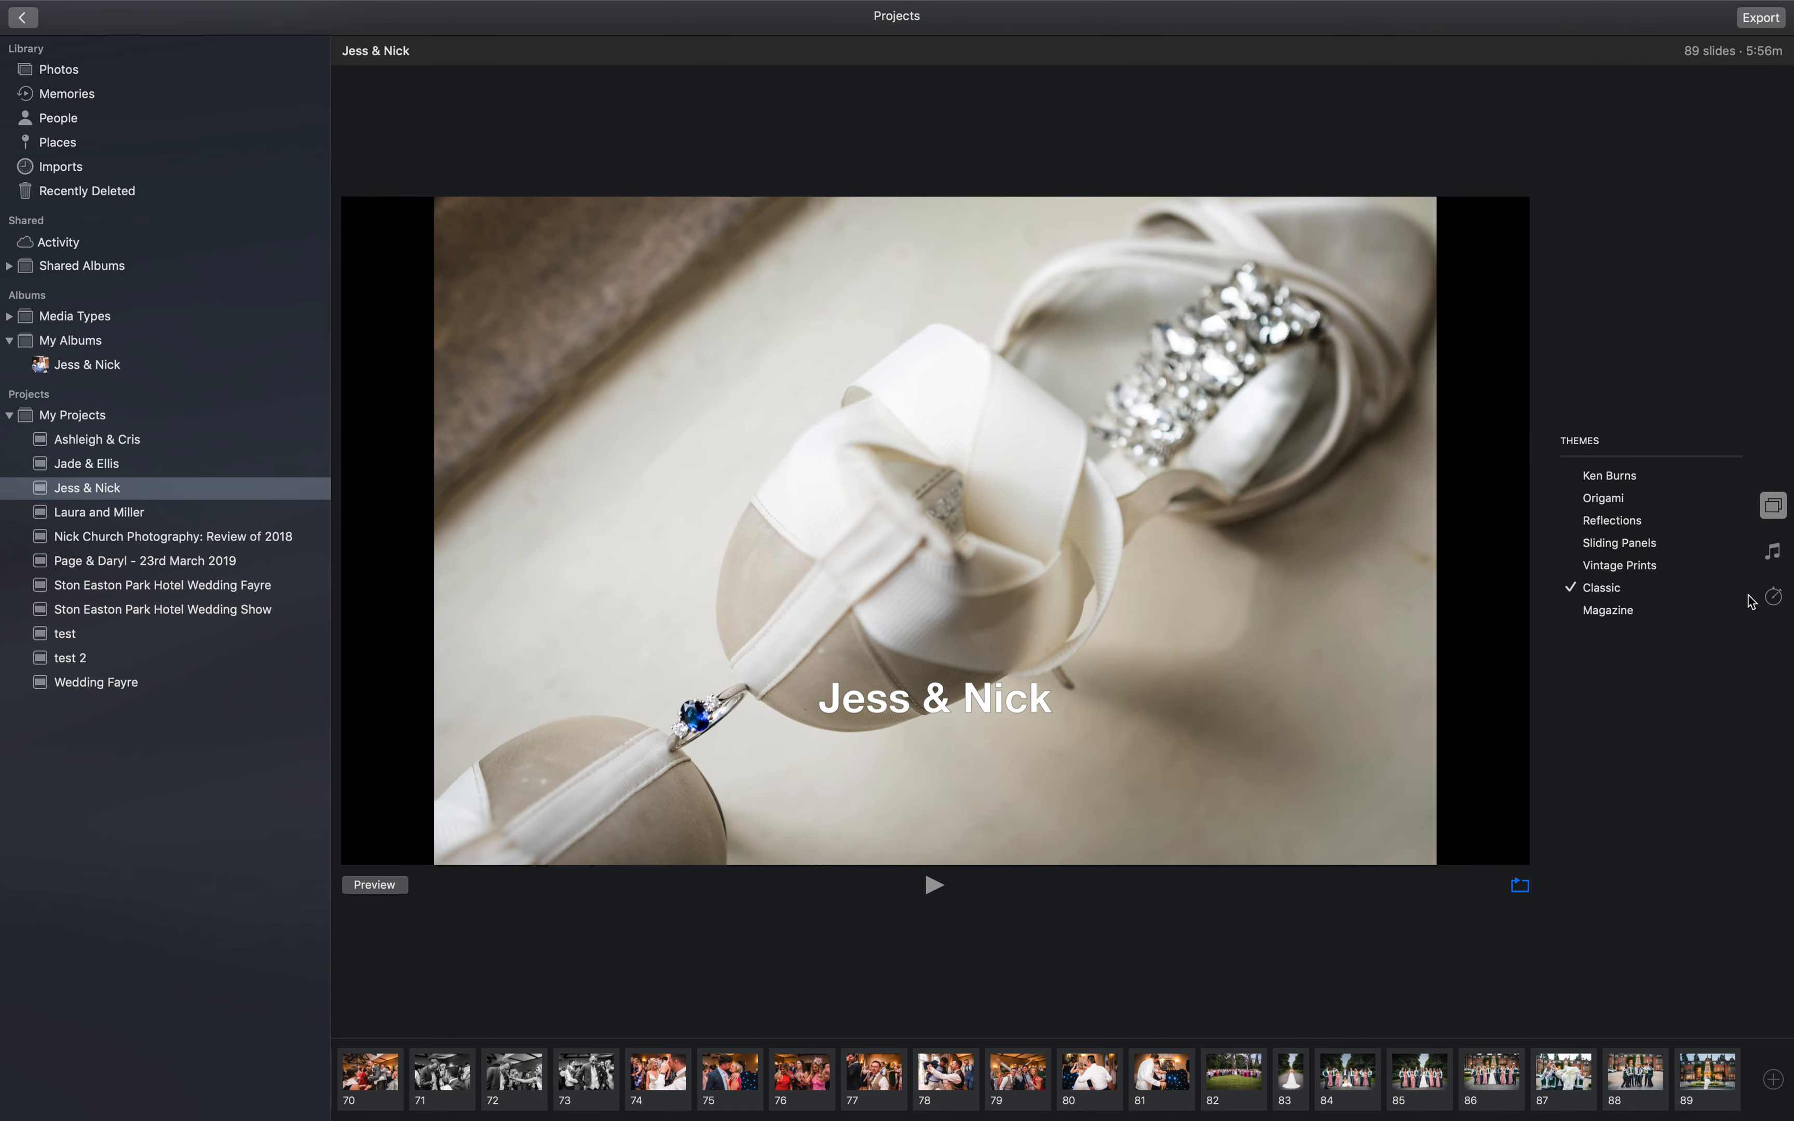
pyautogui.click(1772, 550)
pyautogui.click(1774, 597)
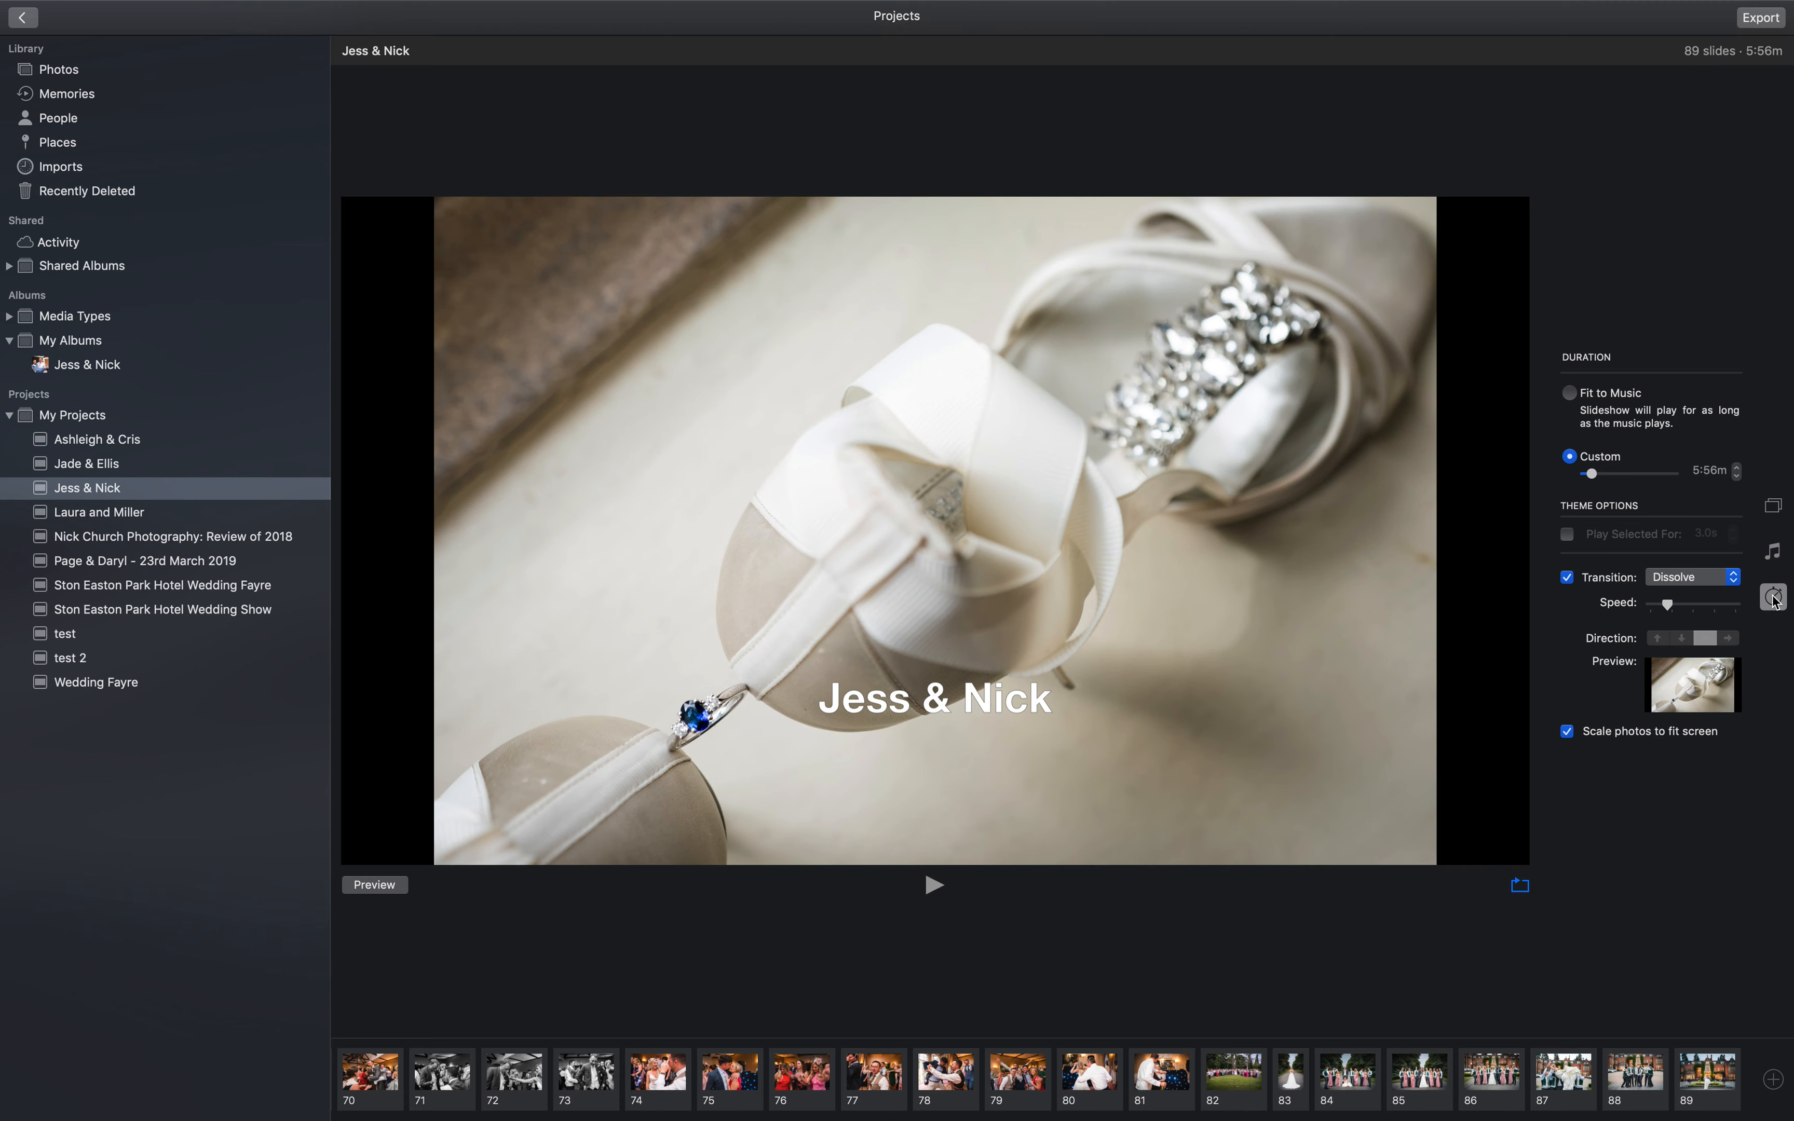
# Step: Replace the slideshow's Classic music with the track tom-walker-you-and-i from the iTunes music library
pyautogui.click(1773, 555)
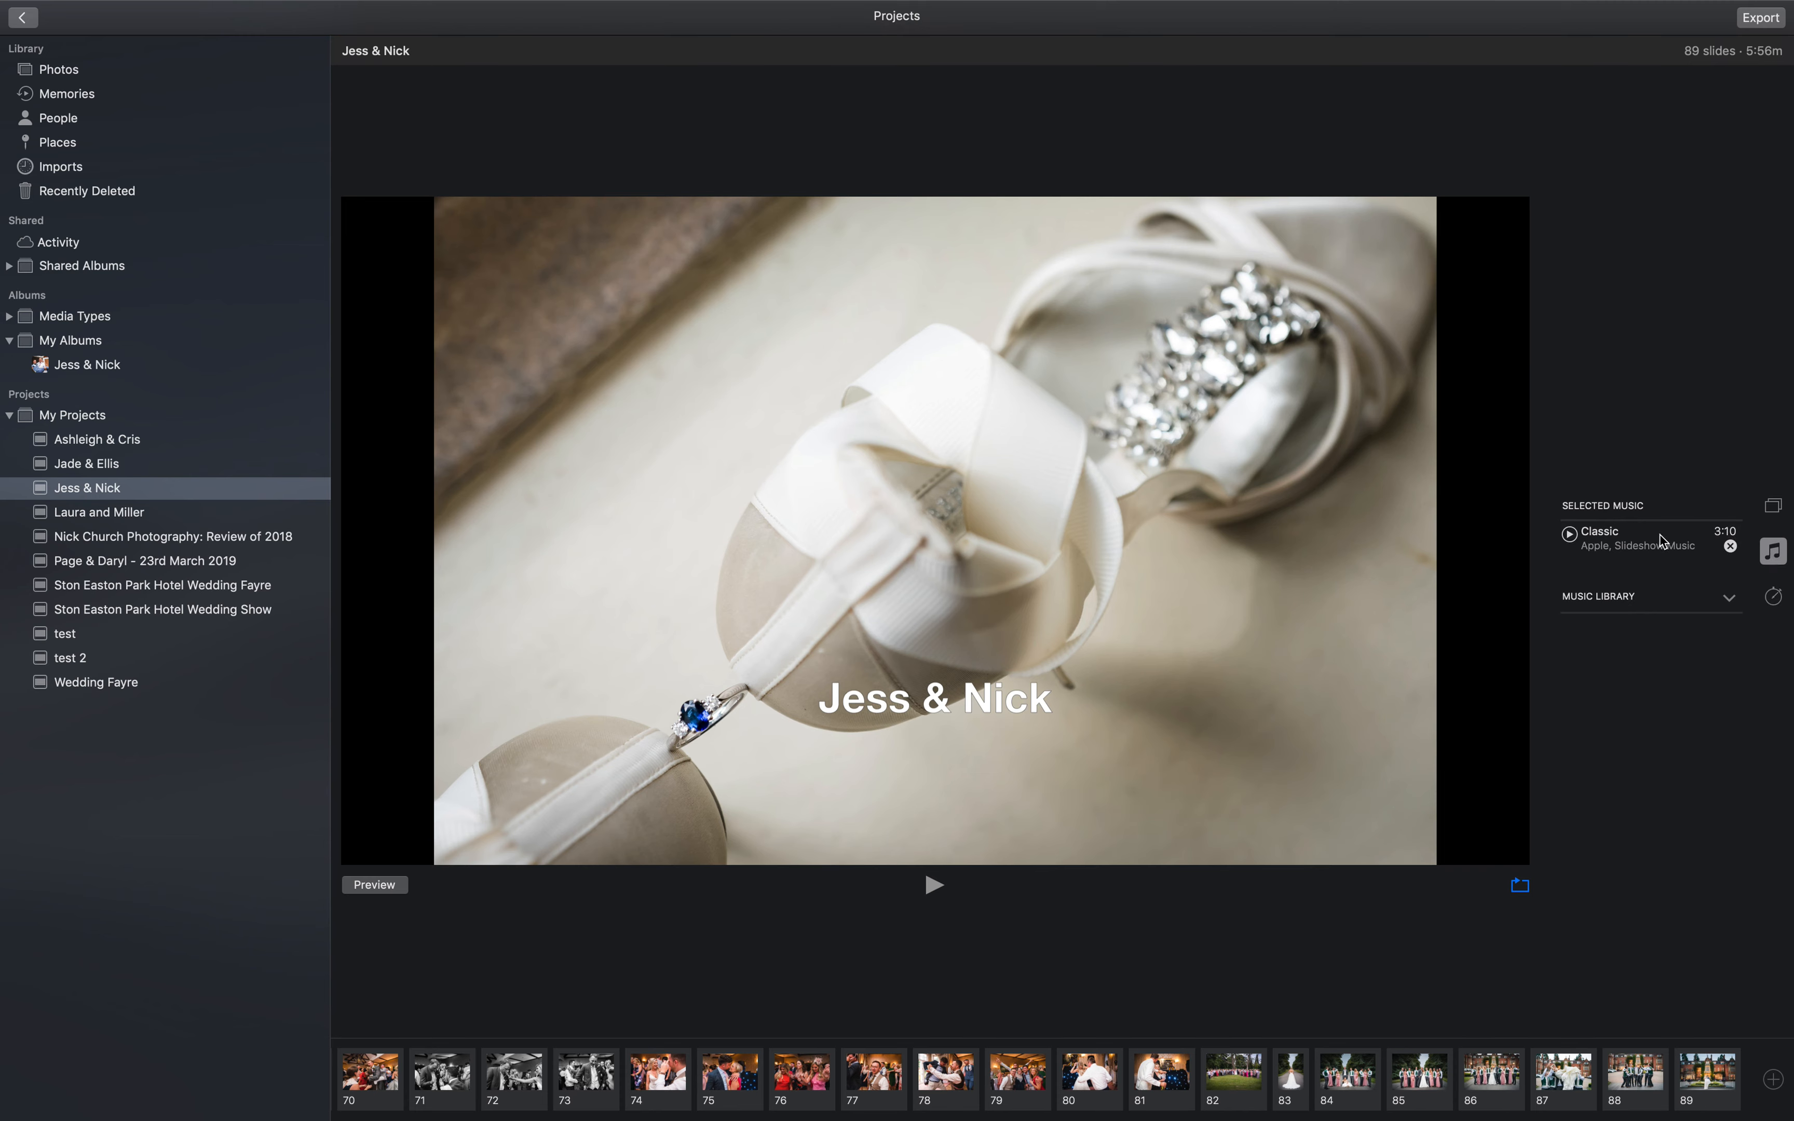
pyautogui.click(1731, 547)
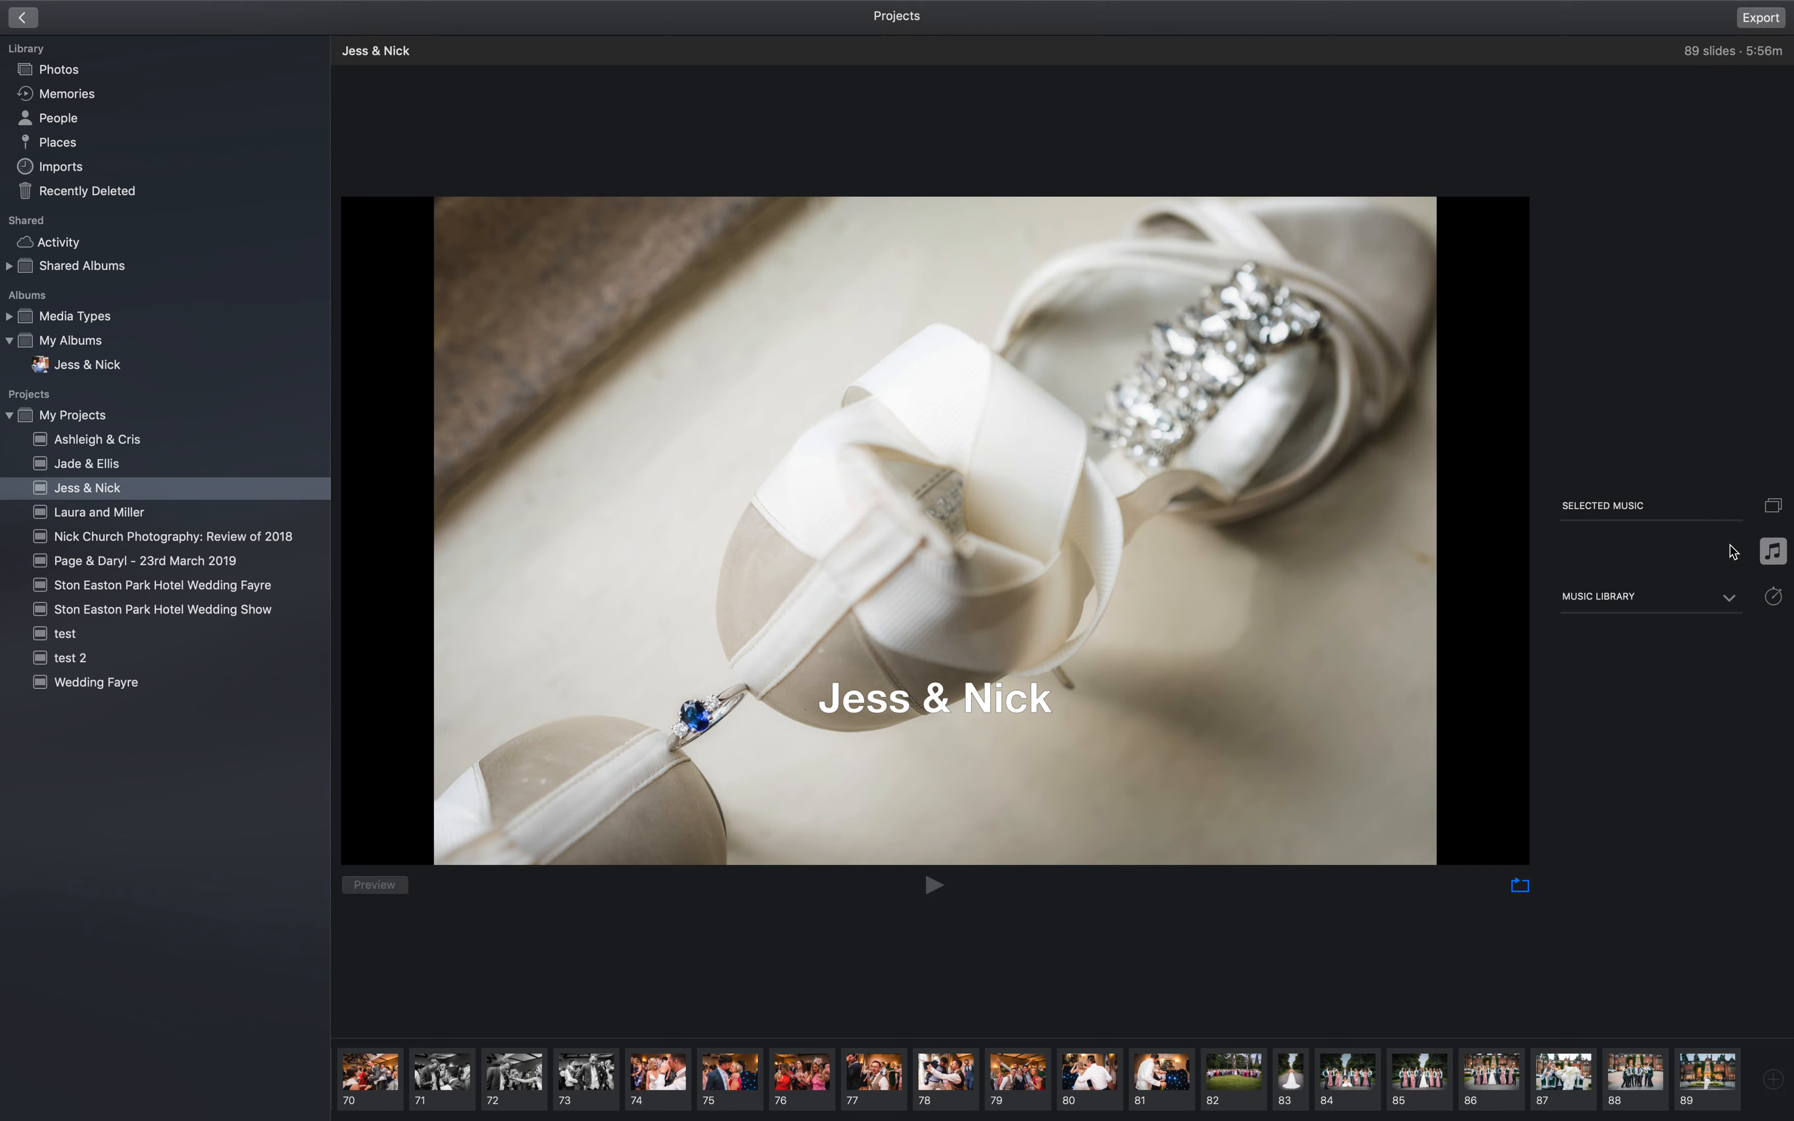
pyautogui.click(1730, 605)
pyautogui.scroll(-10, 1616, 736)
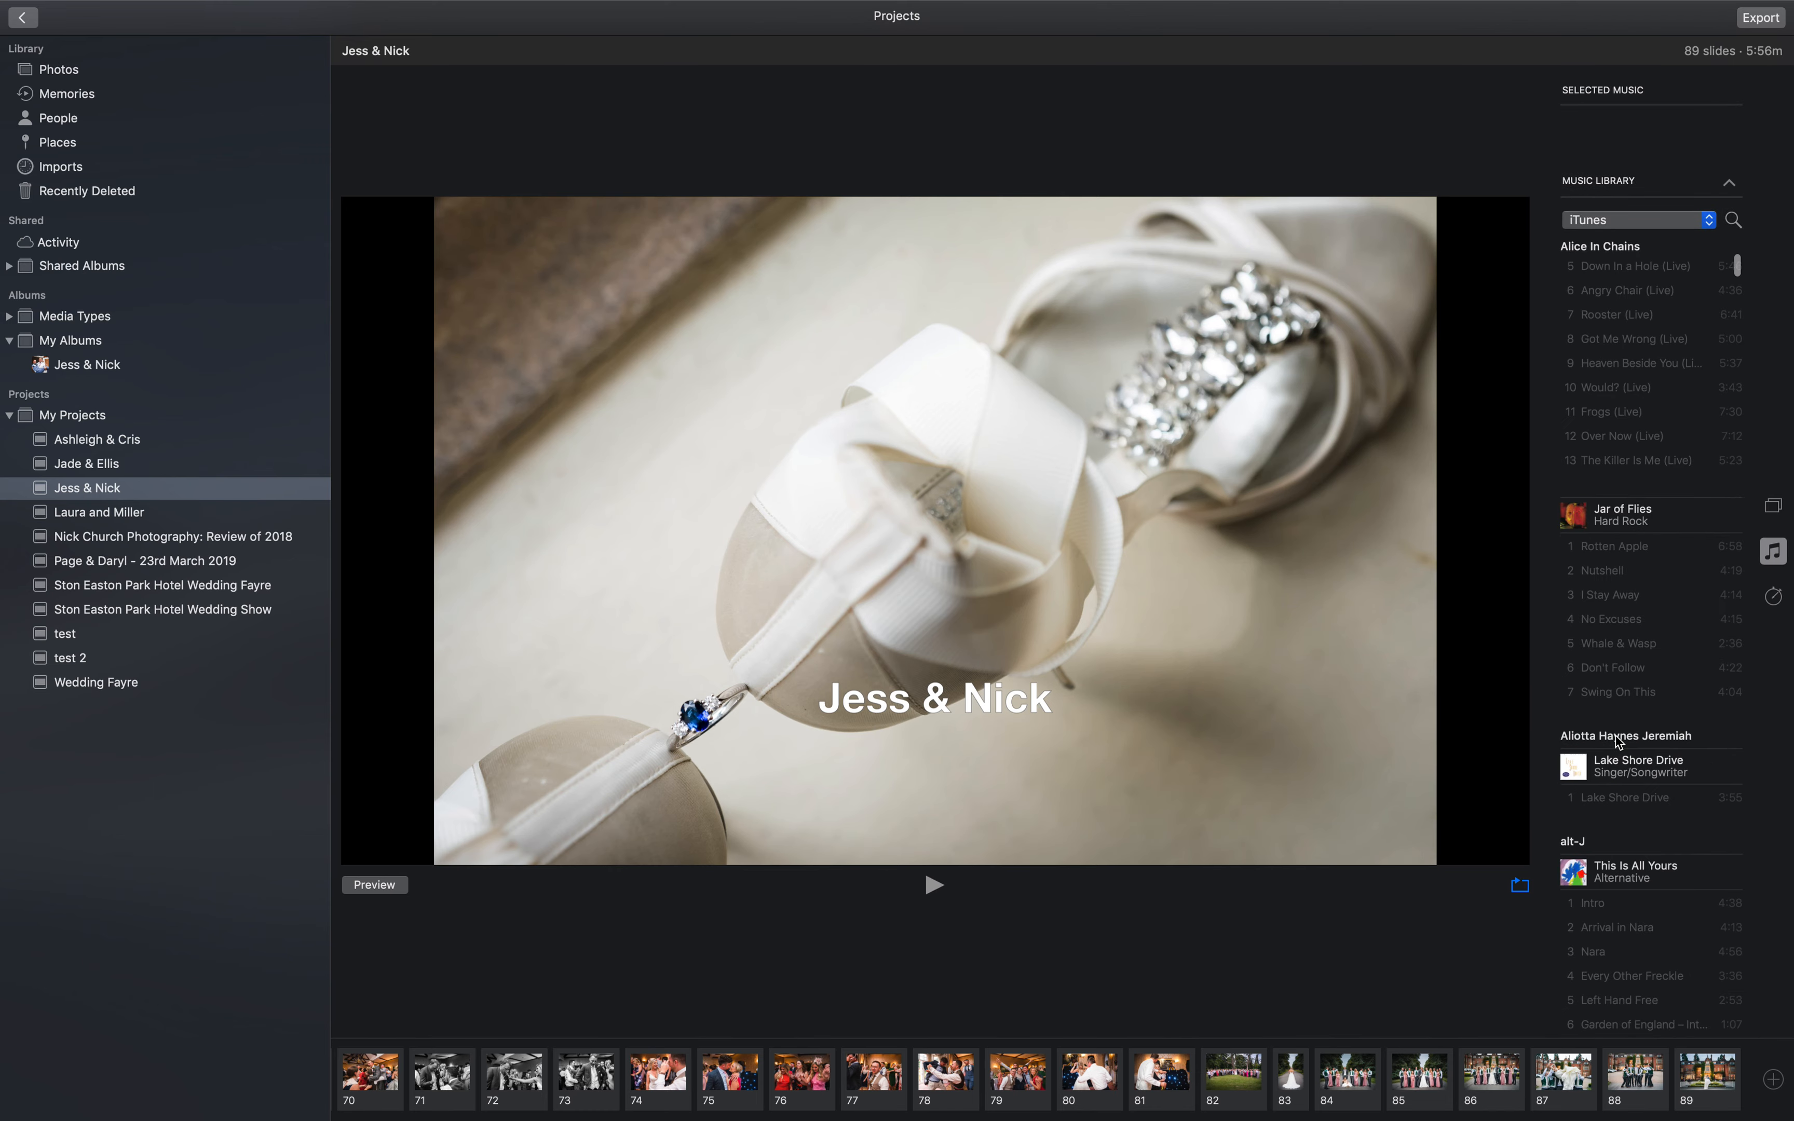
pyautogui.scroll(-20, 1616, 736)
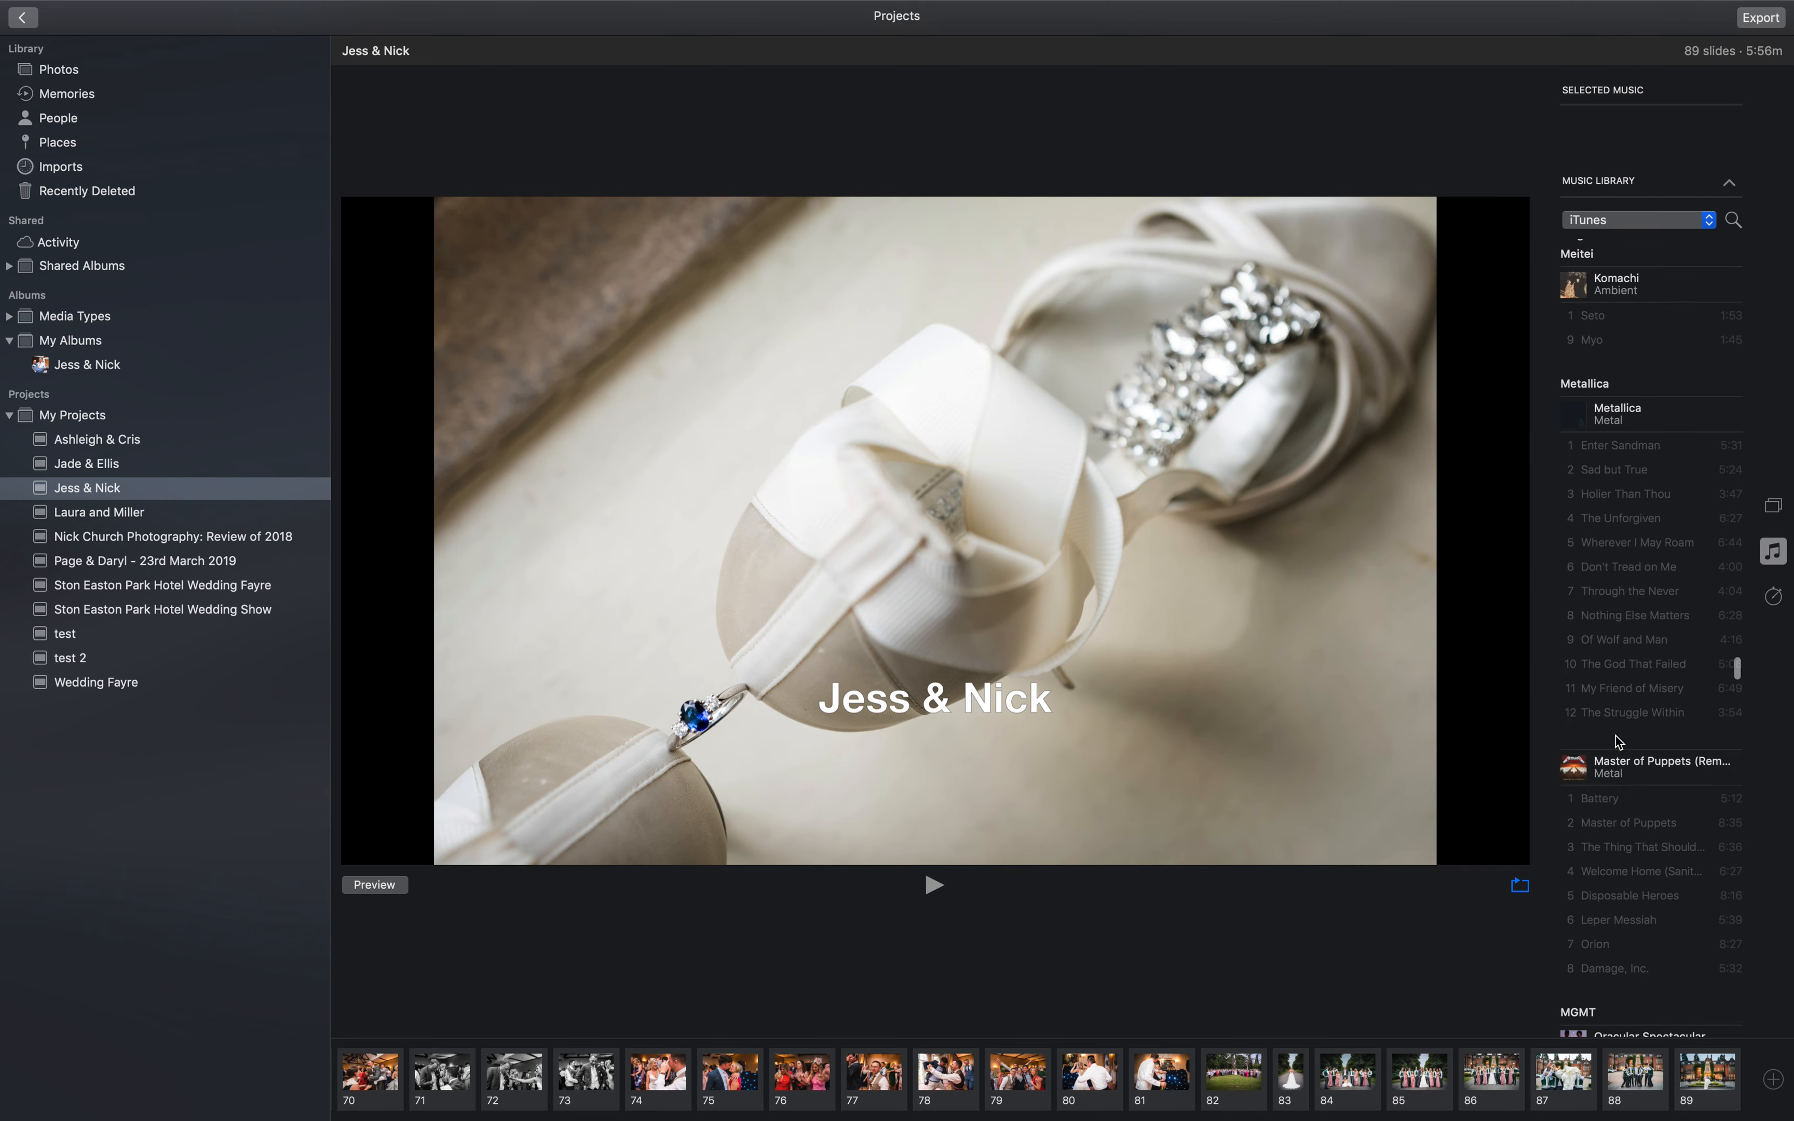
pyautogui.scroll(-10, 1618, 741)
pyautogui.scroll(-15, 1618, 742)
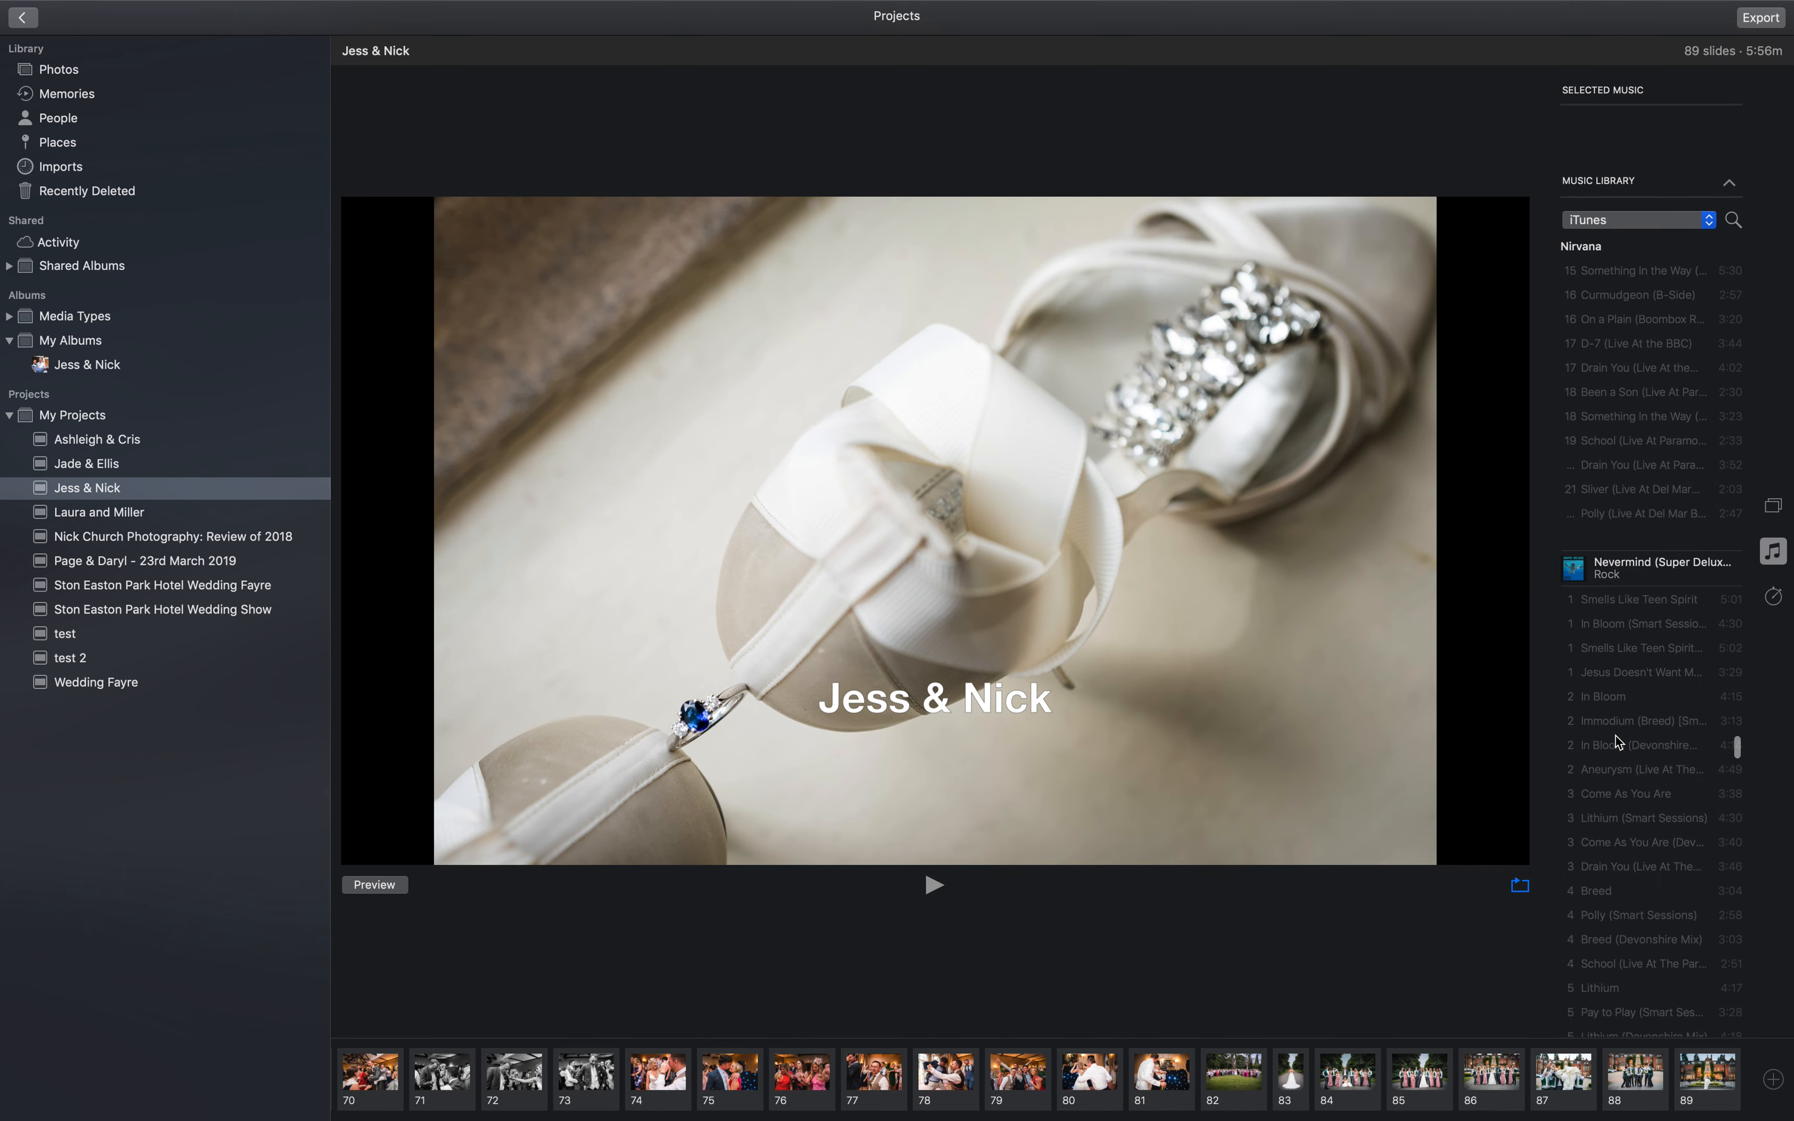
pyautogui.scroll(-15, 1616, 737)
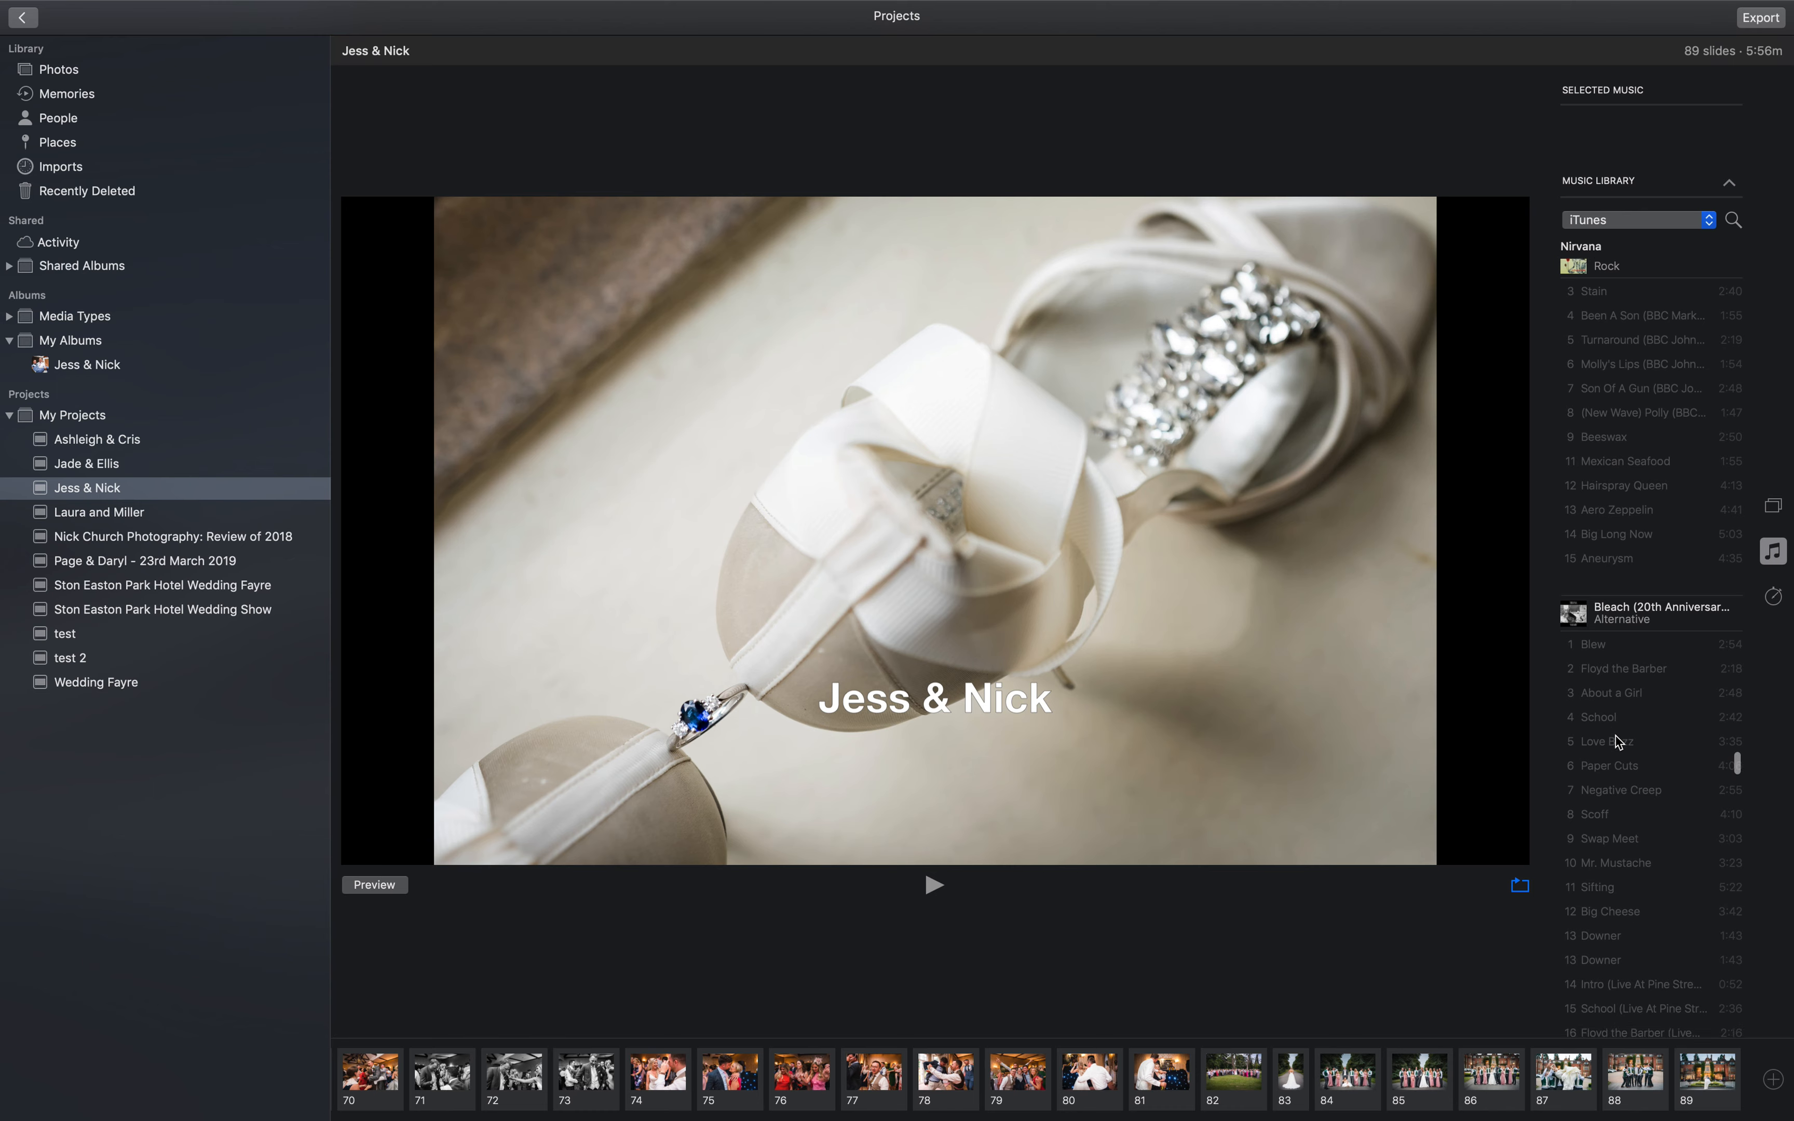
pyautogui.scroll(-15, 1616, 736)
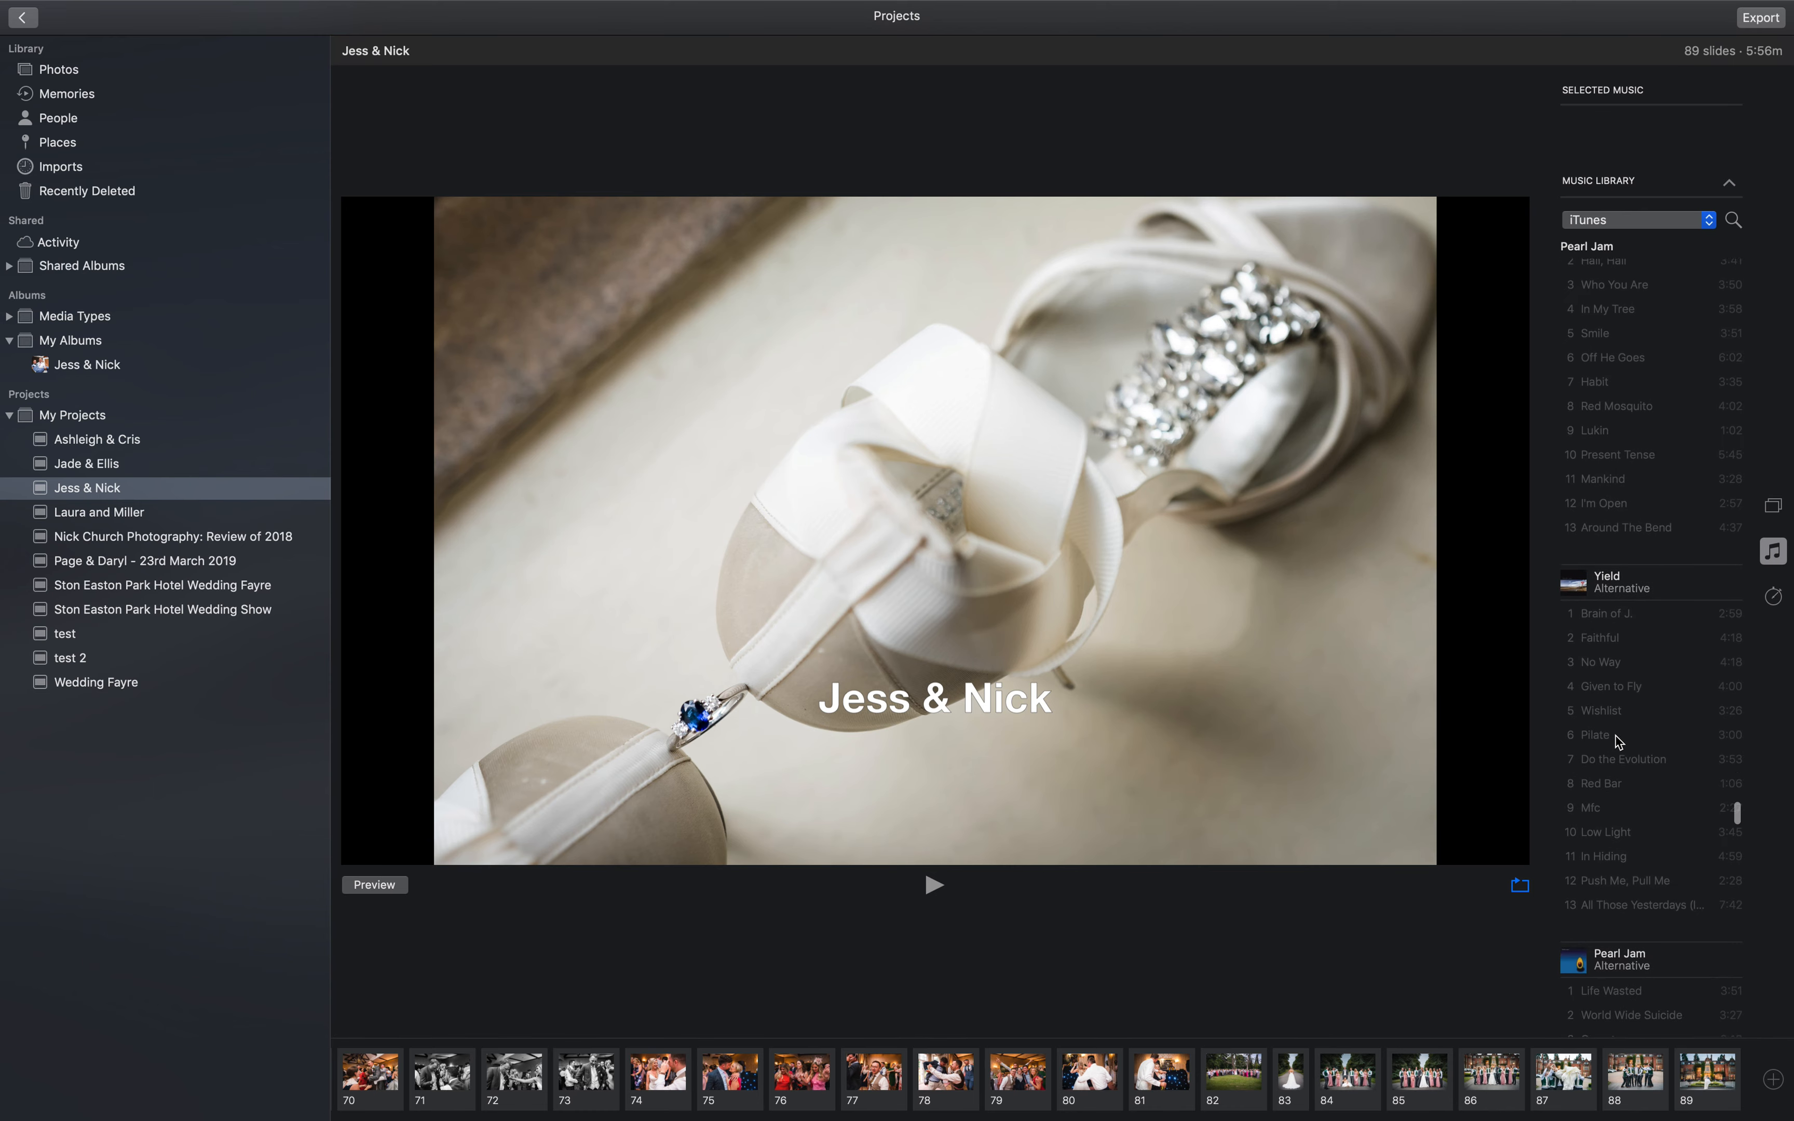
pyautogui.scroll(-10, 1619, 741)
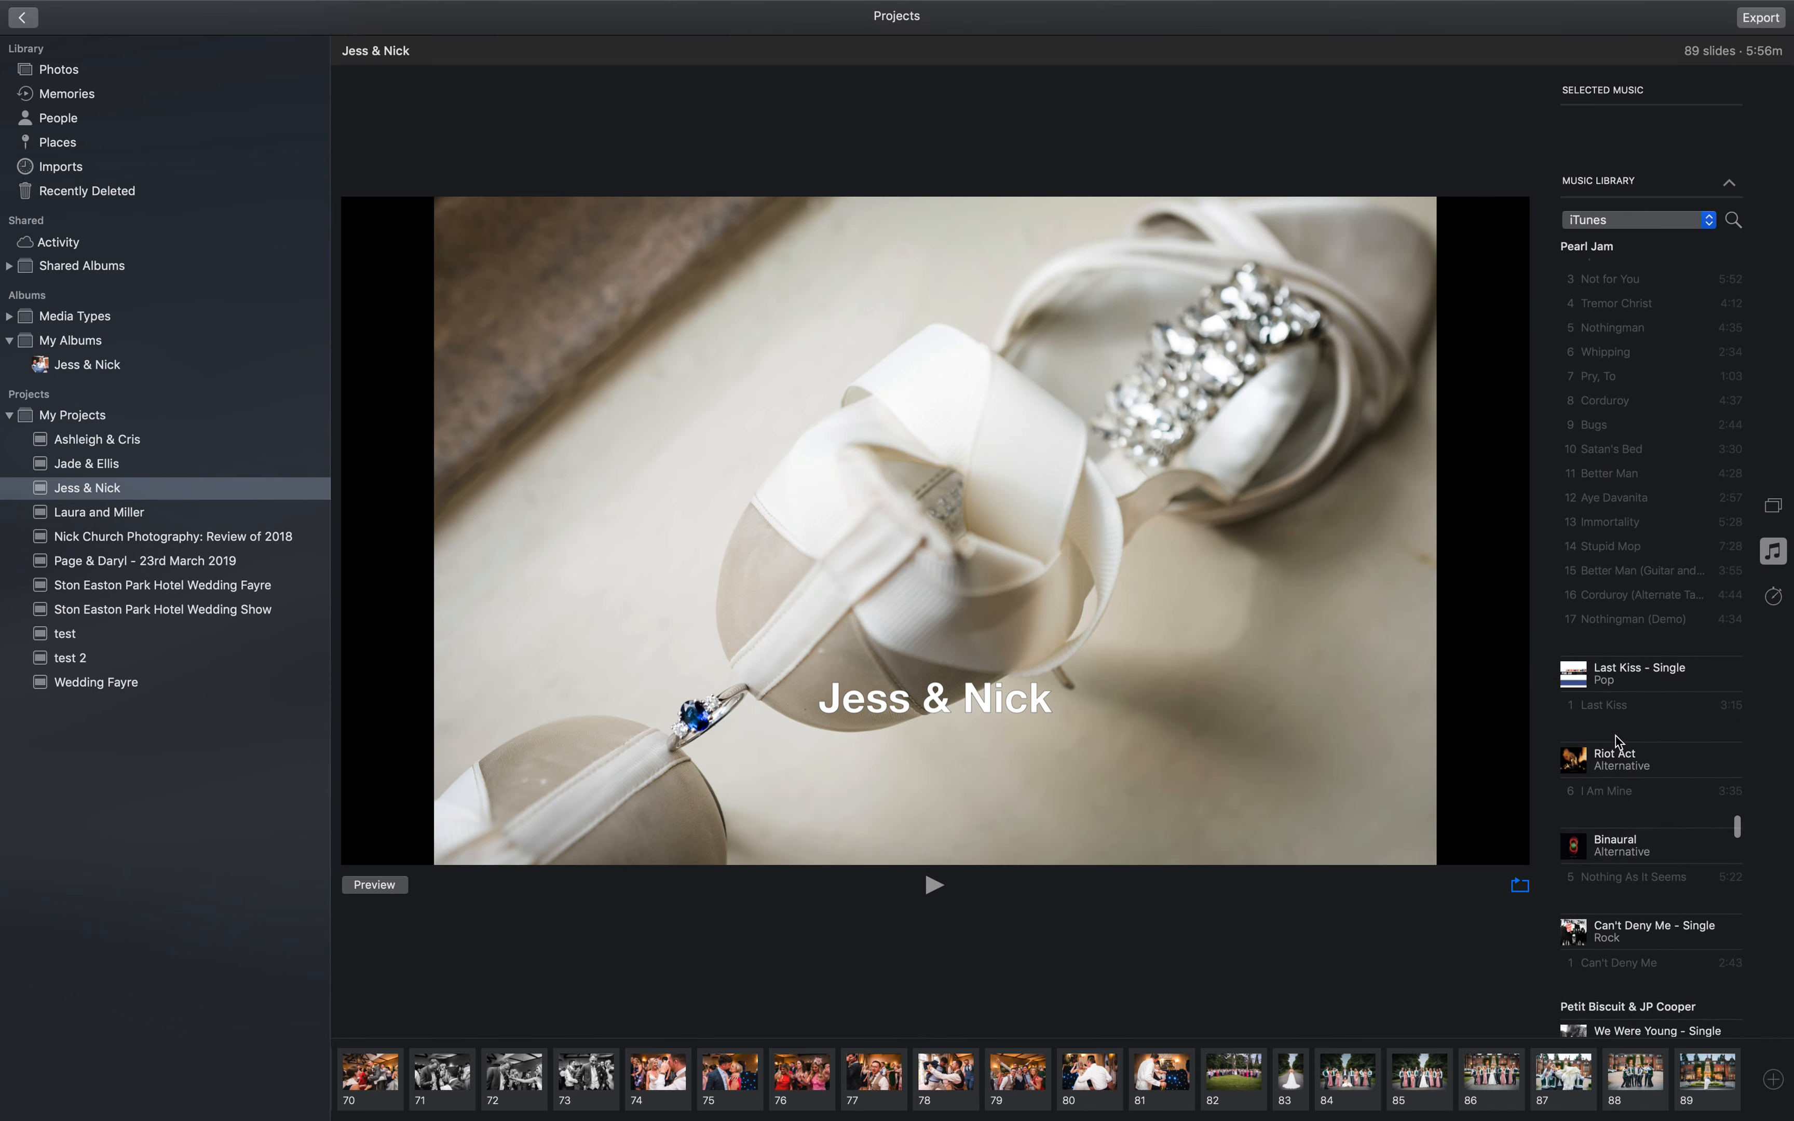
pyautogui.scroll(-20, 1619, 741)
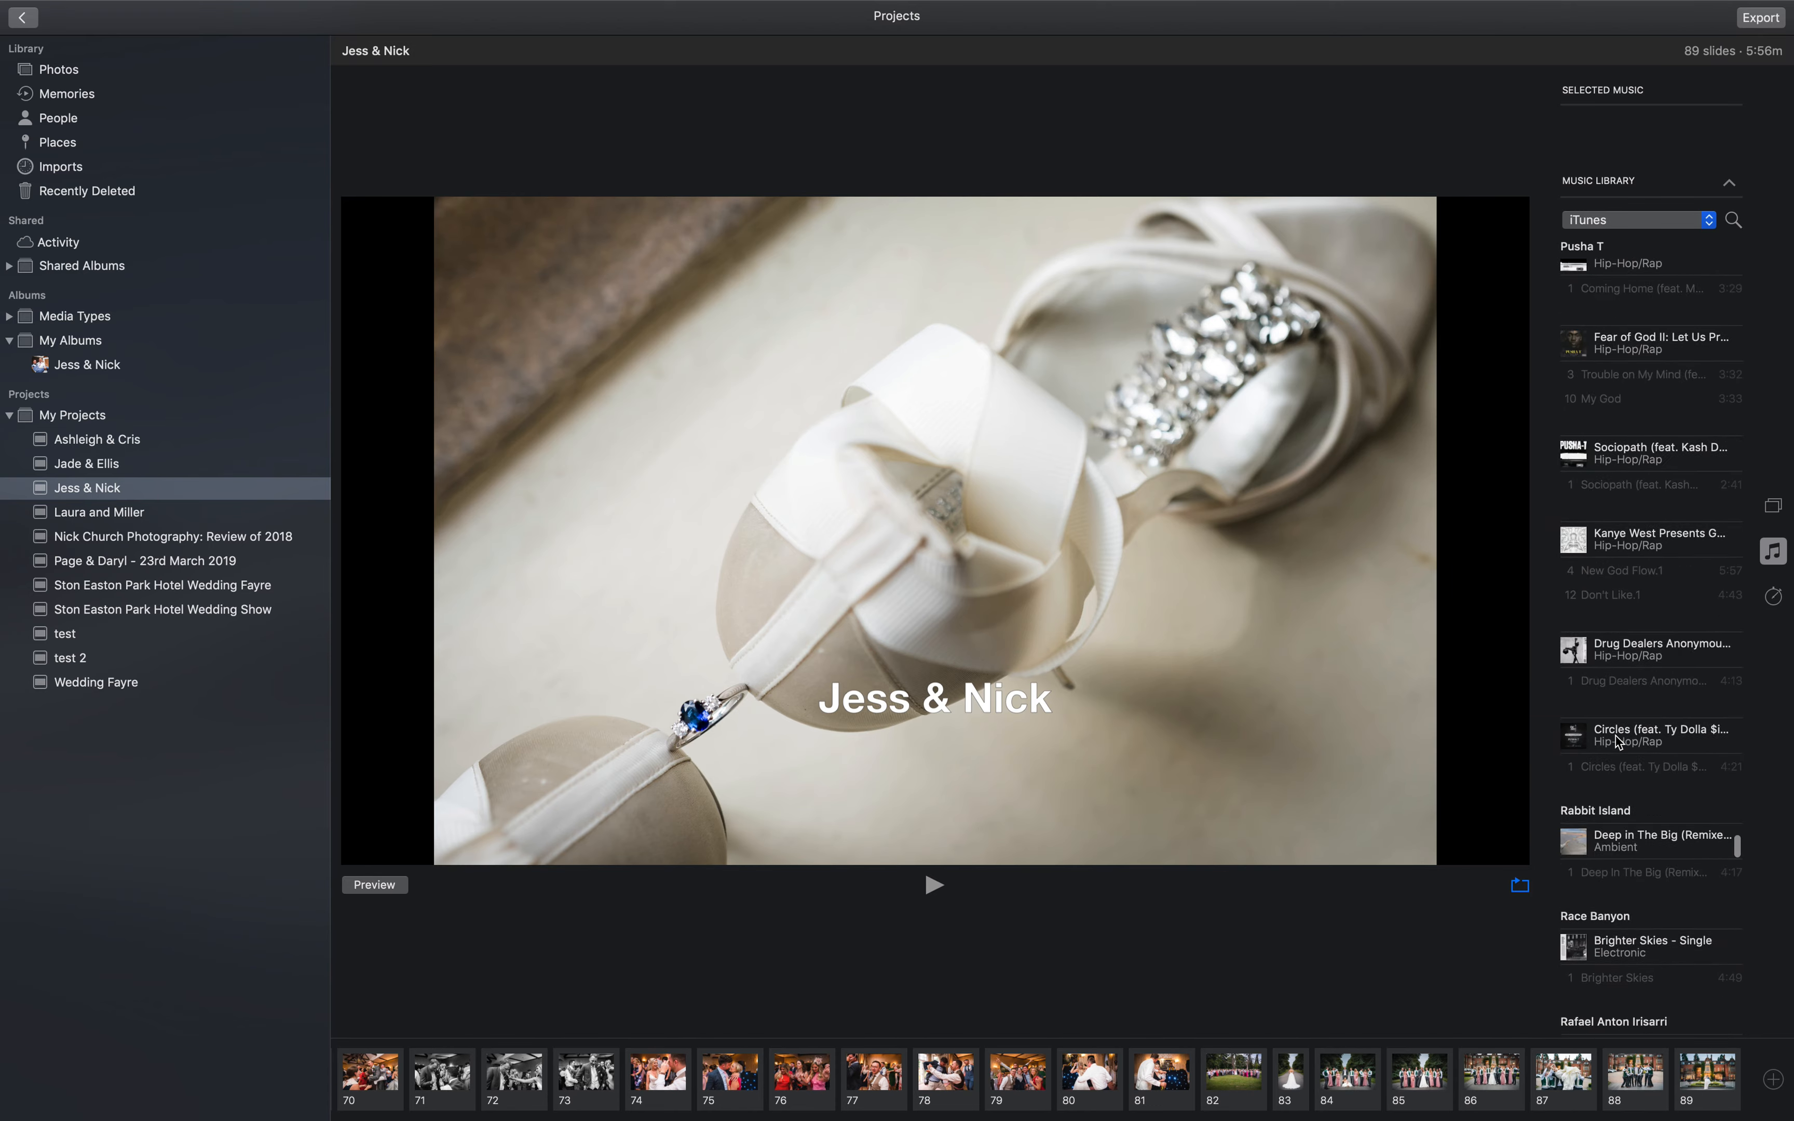
pyautogui.scroll(-15, 1618, 741)
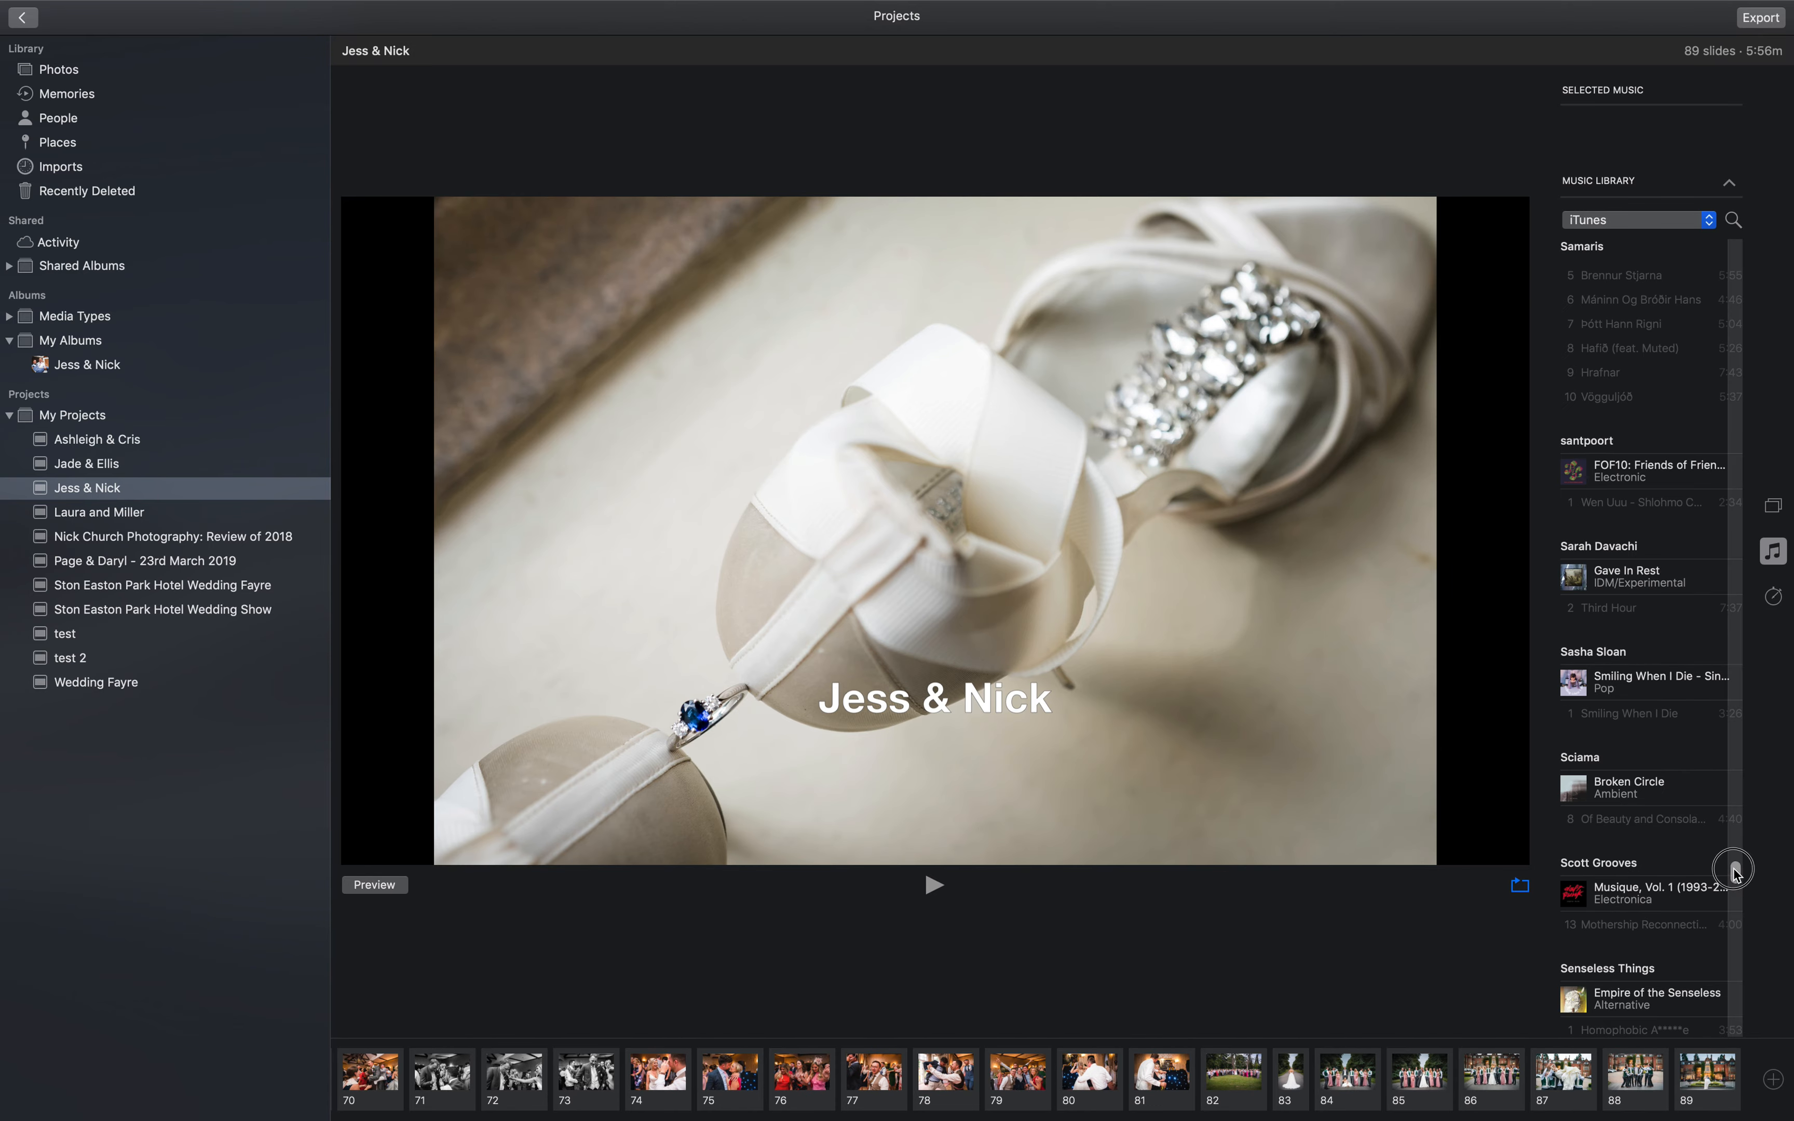
pyautogui.moveTo(1735, 873); pyautogui.dragTo(1723, 1040)
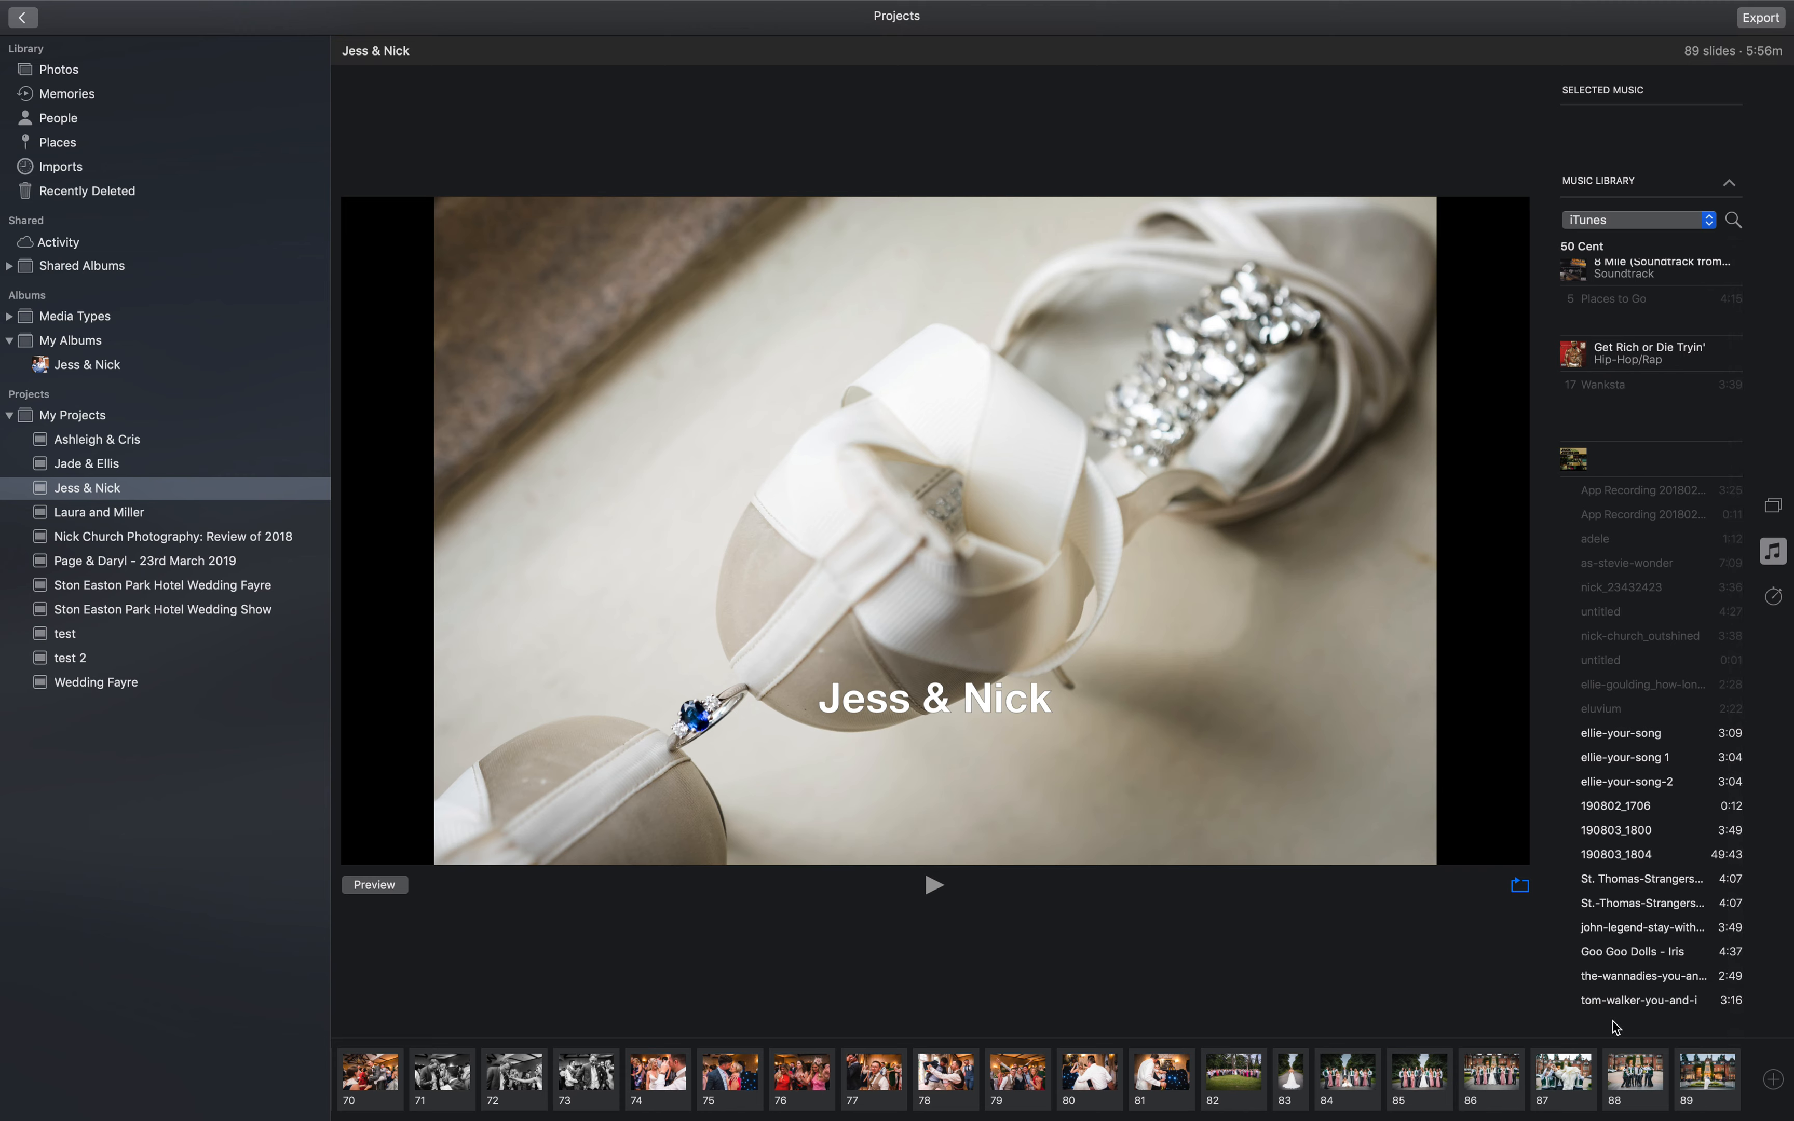
pyautogui.moveTo(1622, 1008)
pyautogui.click(1635, 1004)
# Step: Set the slideshow's duration to Fit to Music
pyautogui.click(1774, 597)
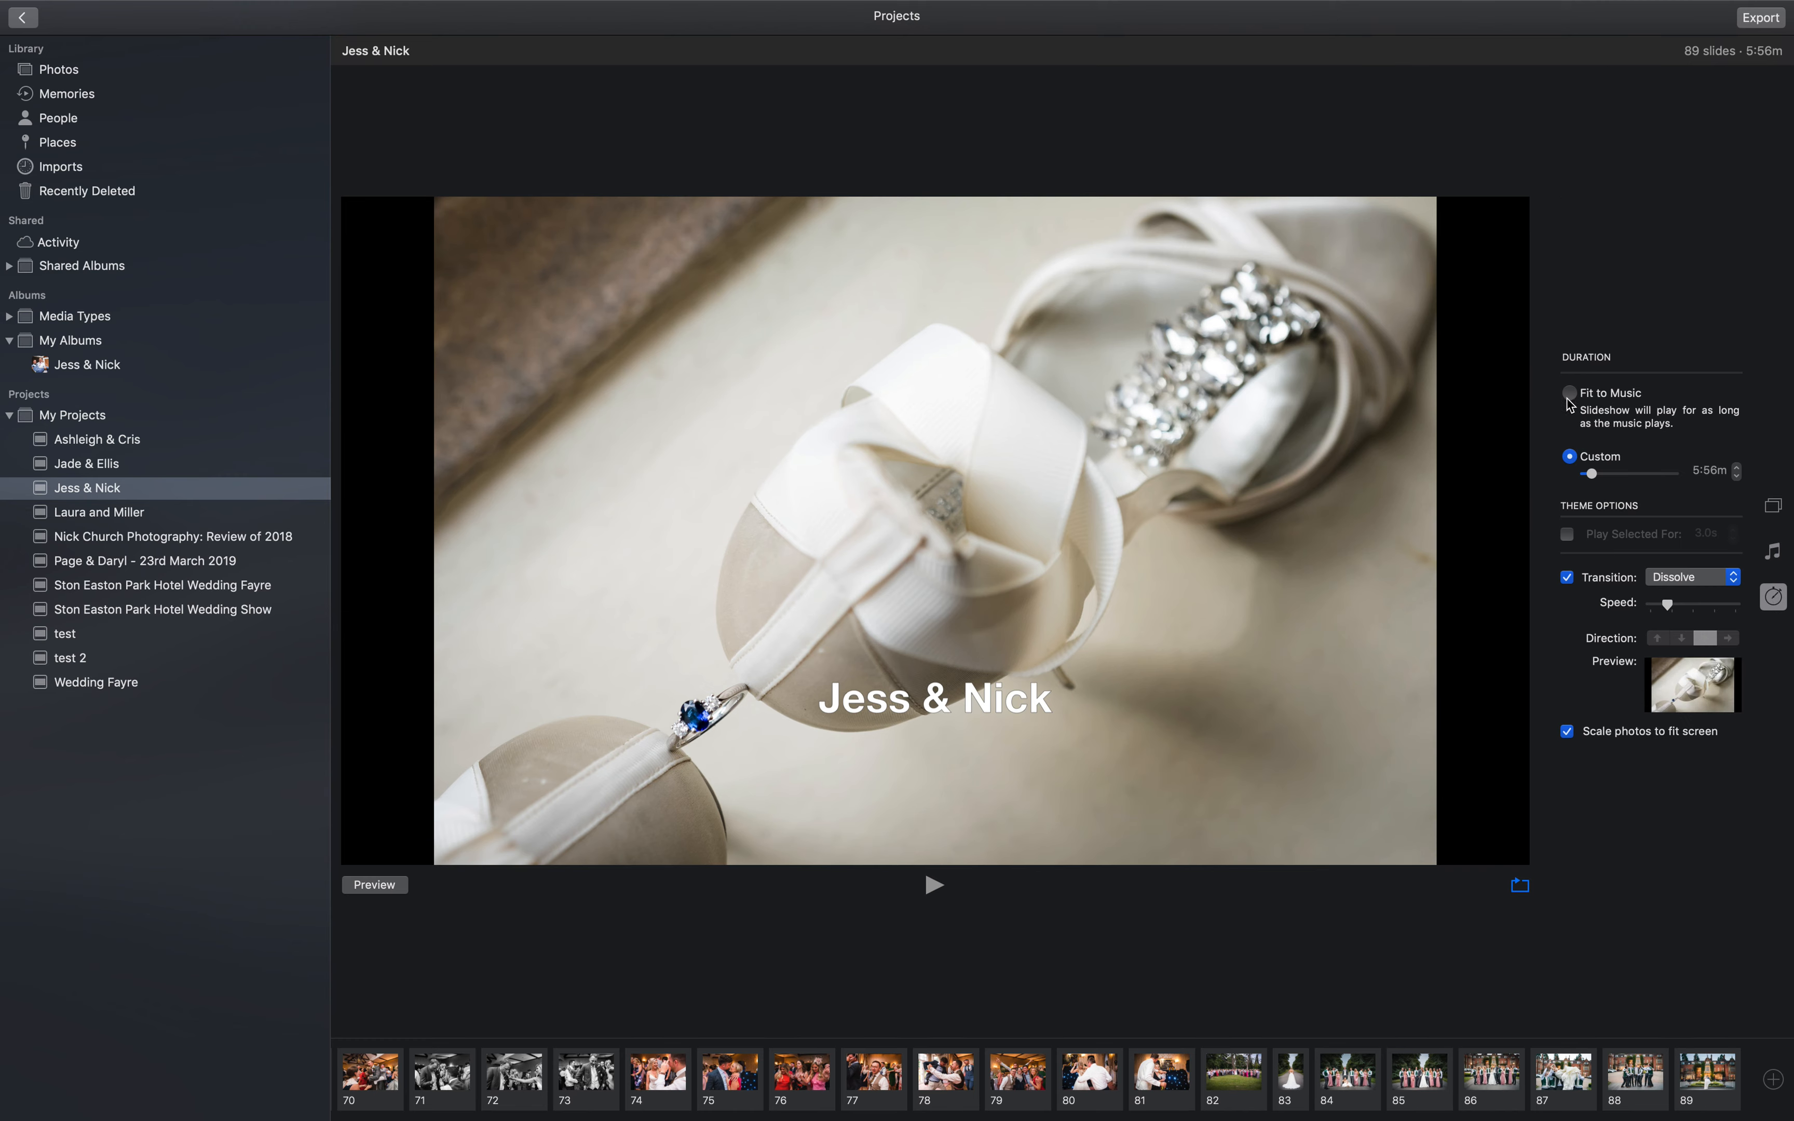
pyautogui.click(1585, 398)
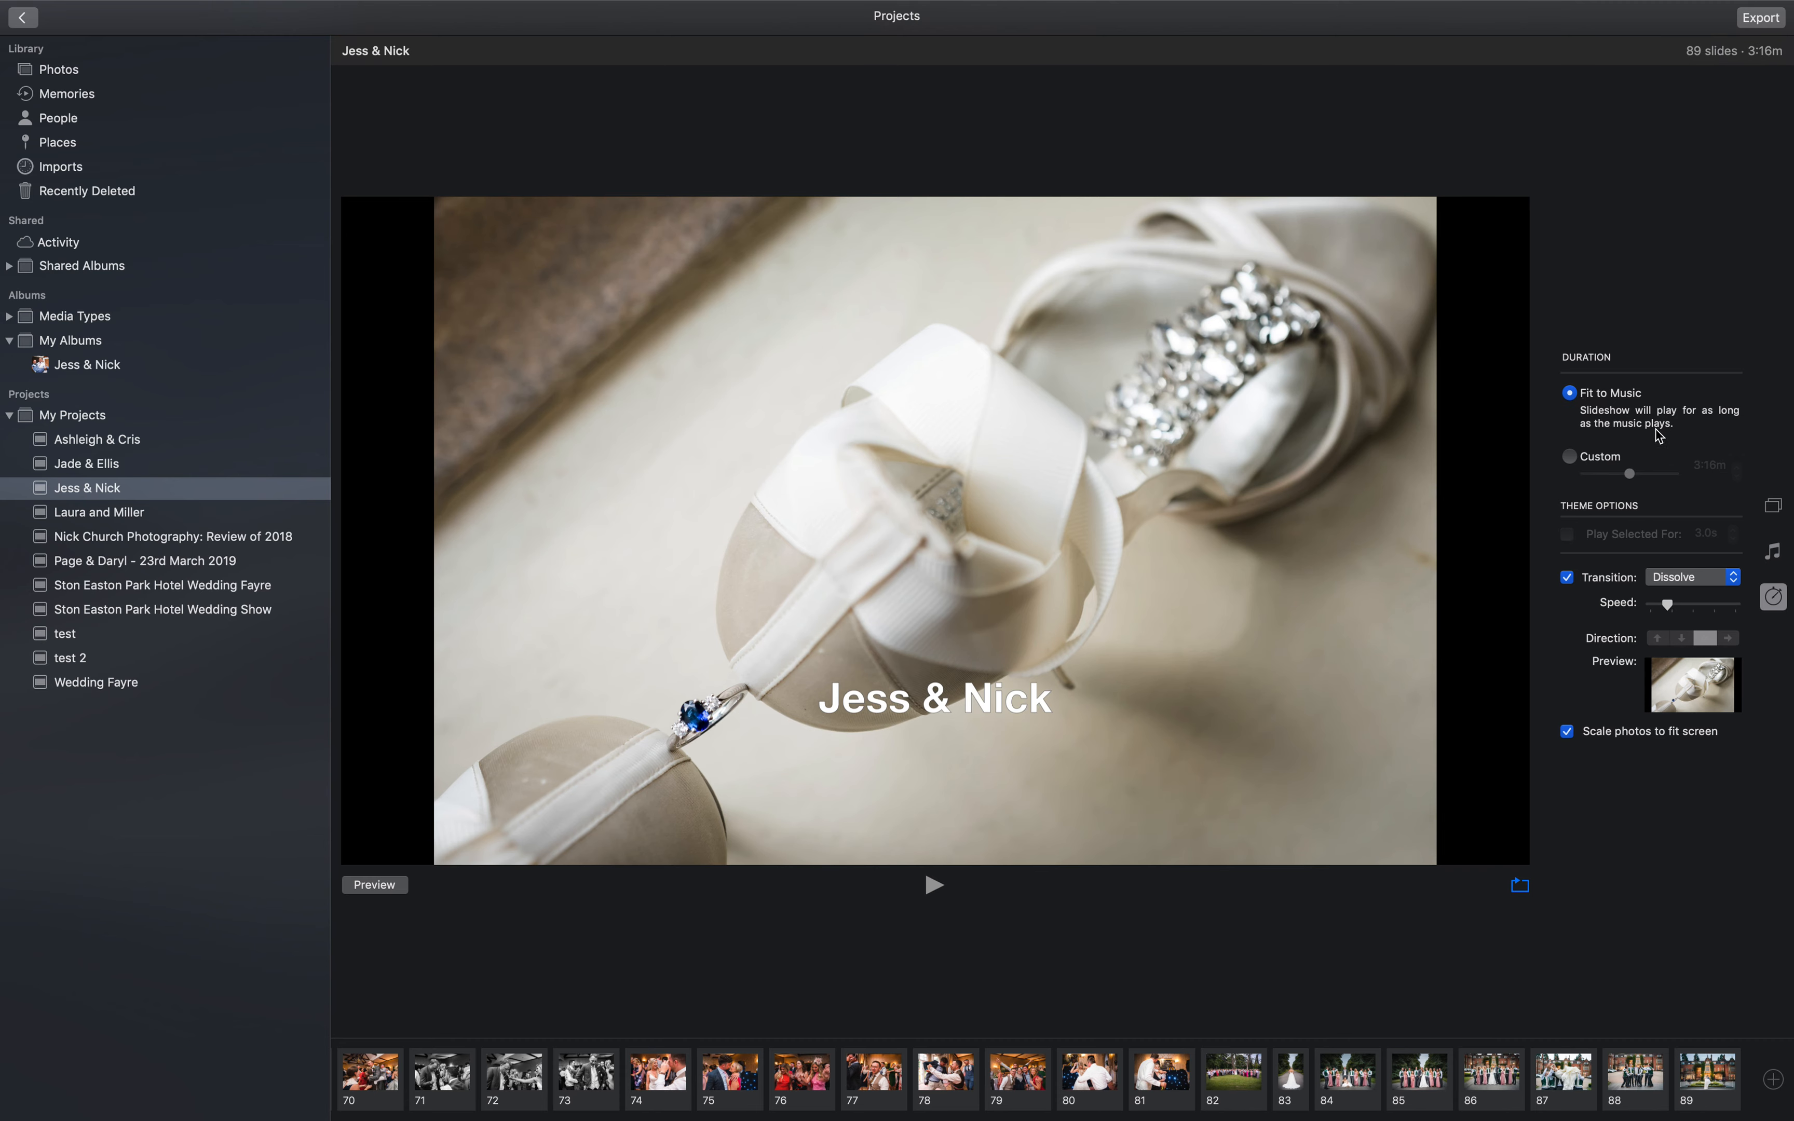